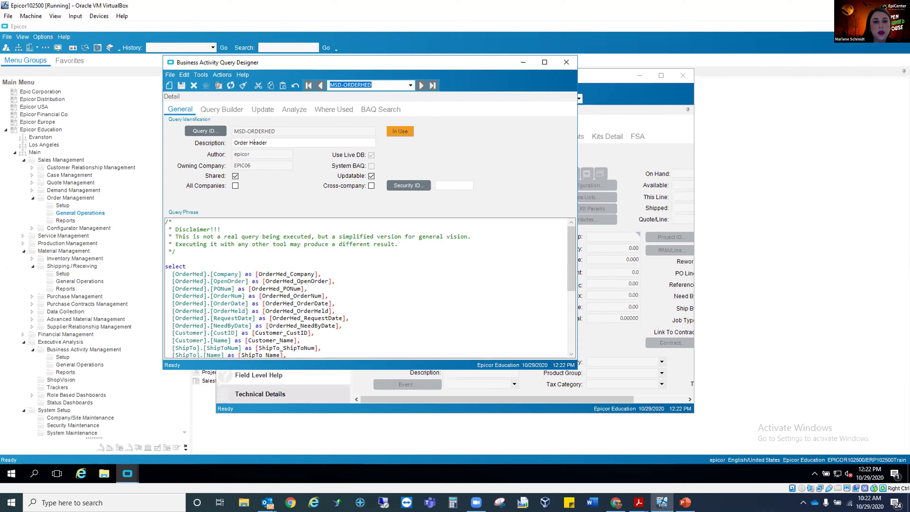
Look through the MSD-ORDERHED query's display fields, general details and table diagram, and maximize the query designer window.
{"action": "left_click", "coordinate": [223, 110]}
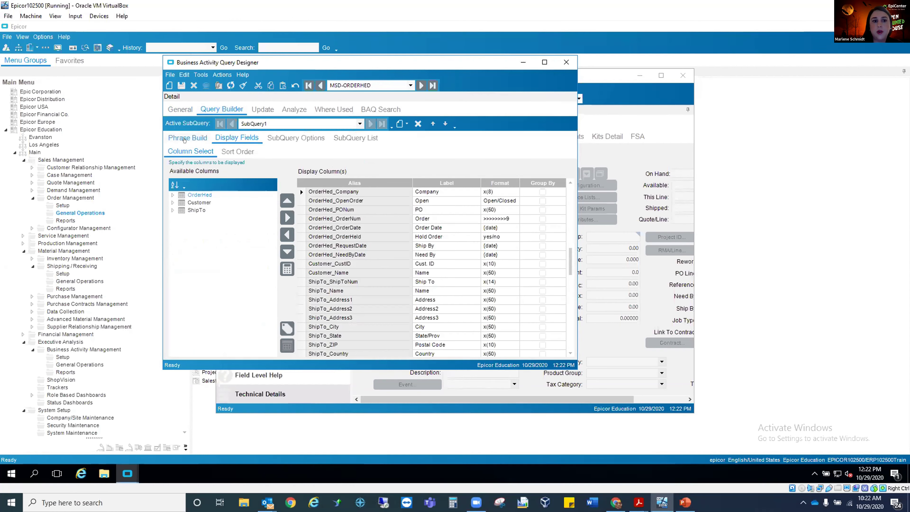
{"action": "left_click", "coordinate": [185, 139]}
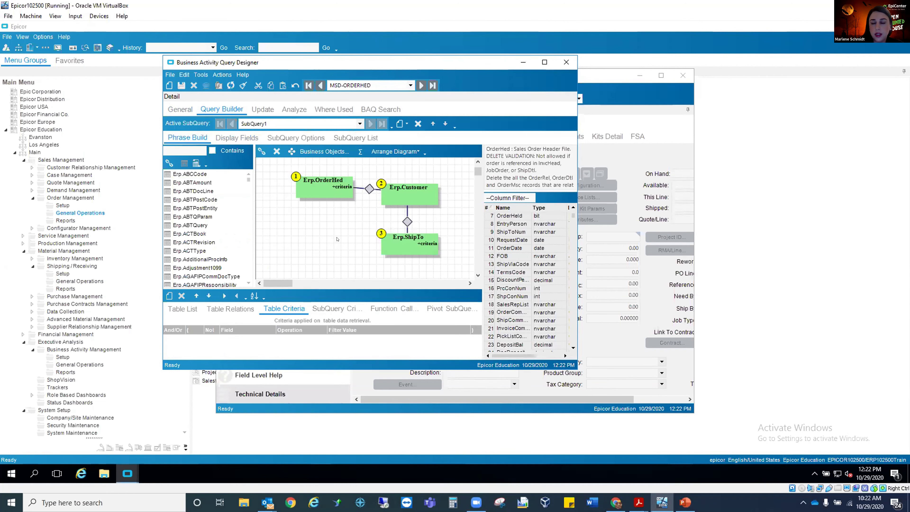
{"action": "left_click", "coordinate": [184, 110]}
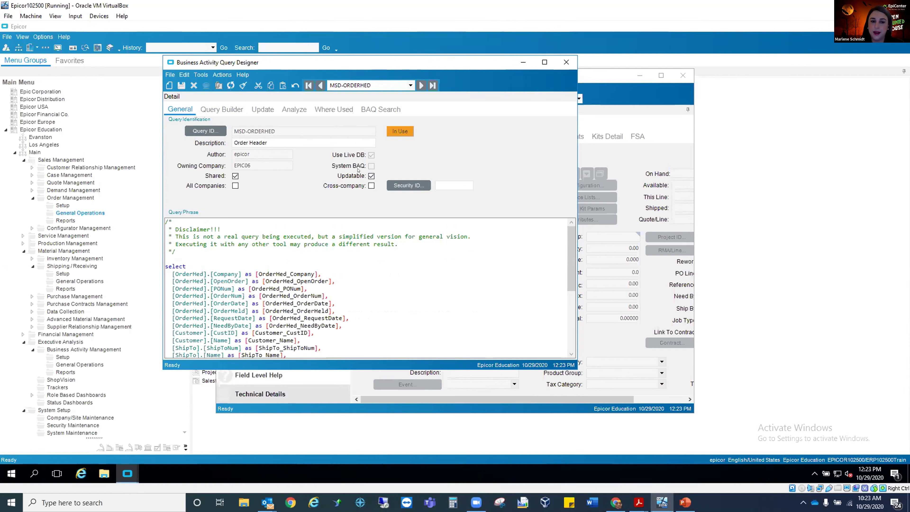
{"action": "left_click", "coordinate": [216, 110]}
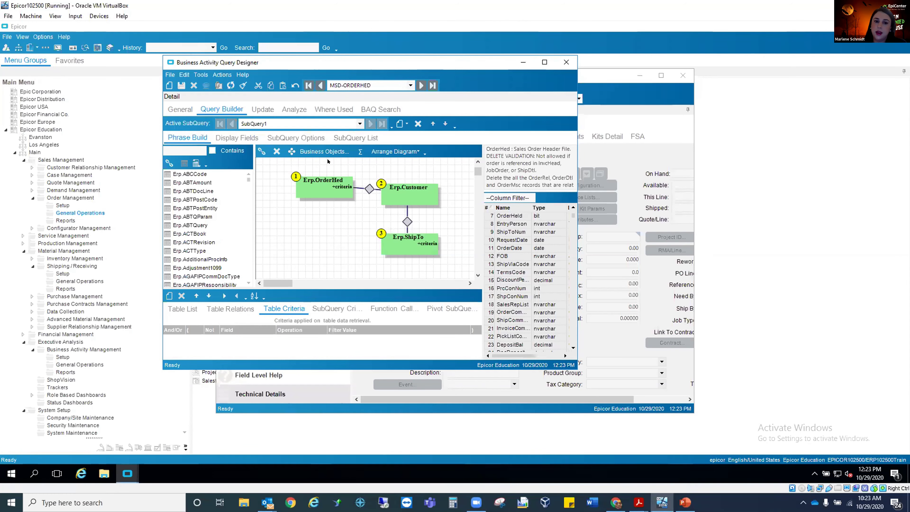
{"action": "left_click", "coordinate": [544, 62]}
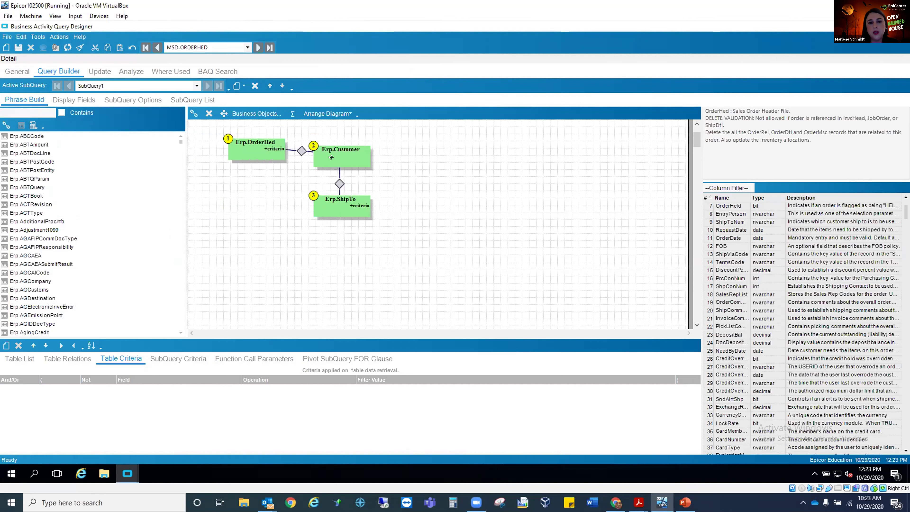
Inspect the join between OrderHed and Customer, including the relations defined for it in the data dictionary.
{"action": "left_click", "coordinate": [298, 147]}
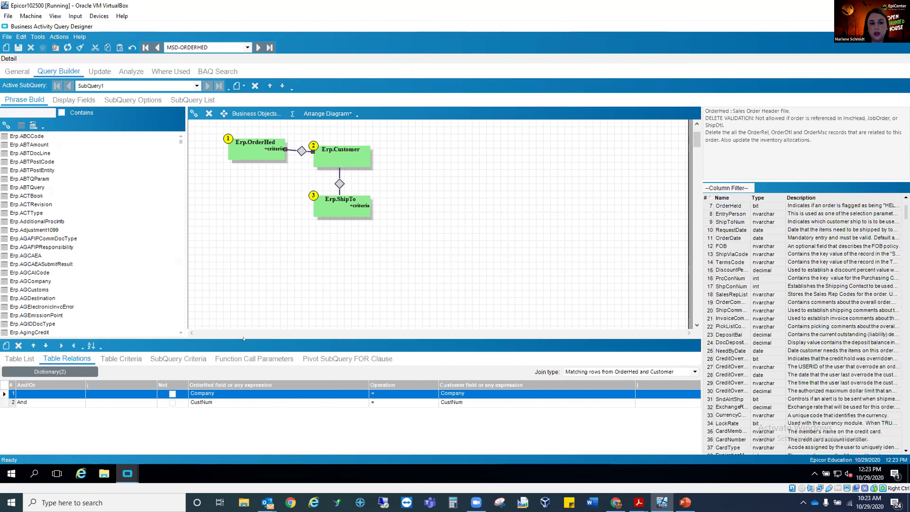
{"action": "left_click", "coordinate": [50, 372]}
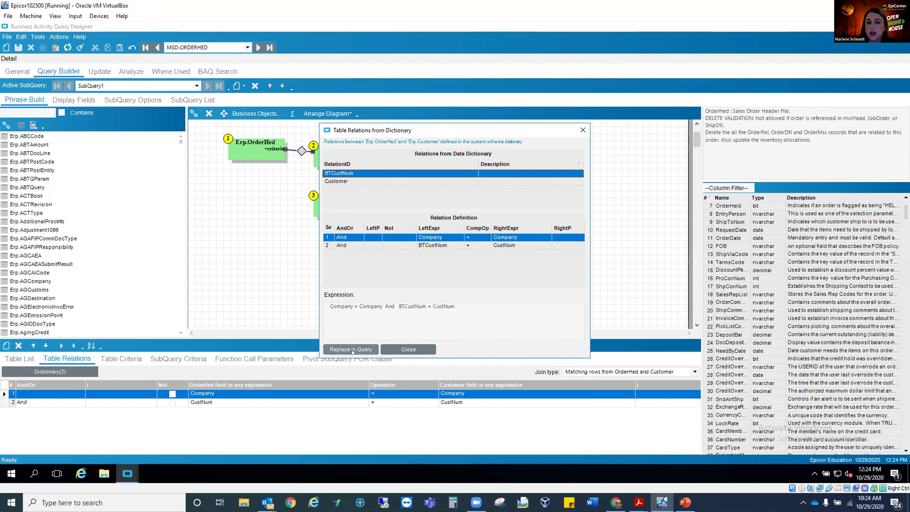
{"action": "left_click", "coordinate": [409, 348]}
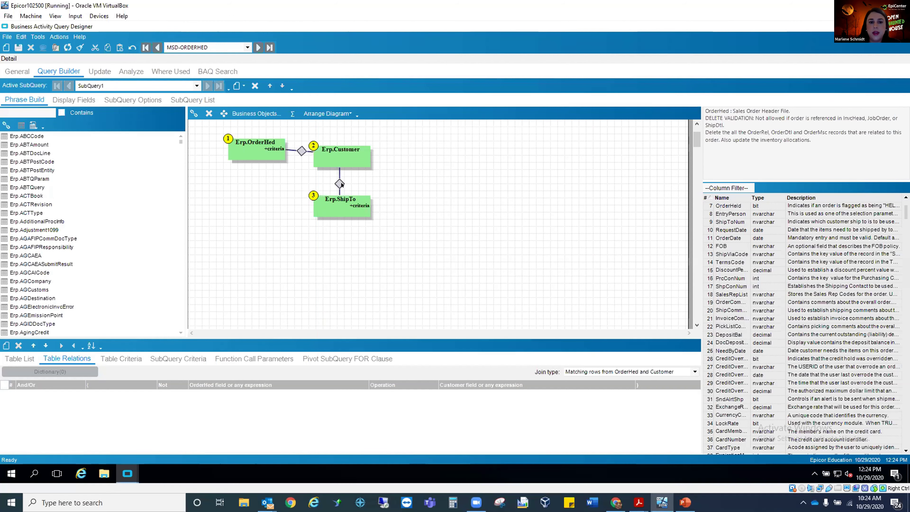
Review the relation between Customer and ShipTo and the table criteria applied to ShipTo and OrderHed.
{"action": "left_click", "coordinate": [339, 183]}
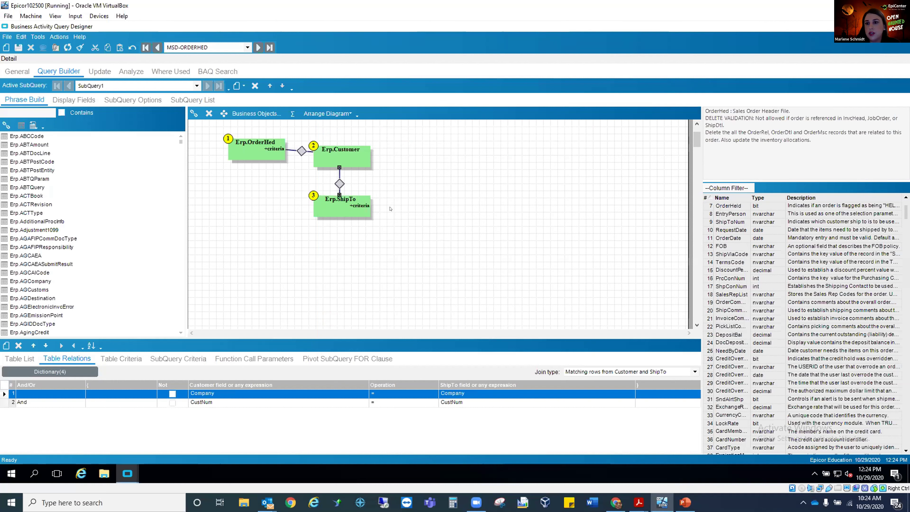
{"action": "left_click", "coordinate": [359, 195]}
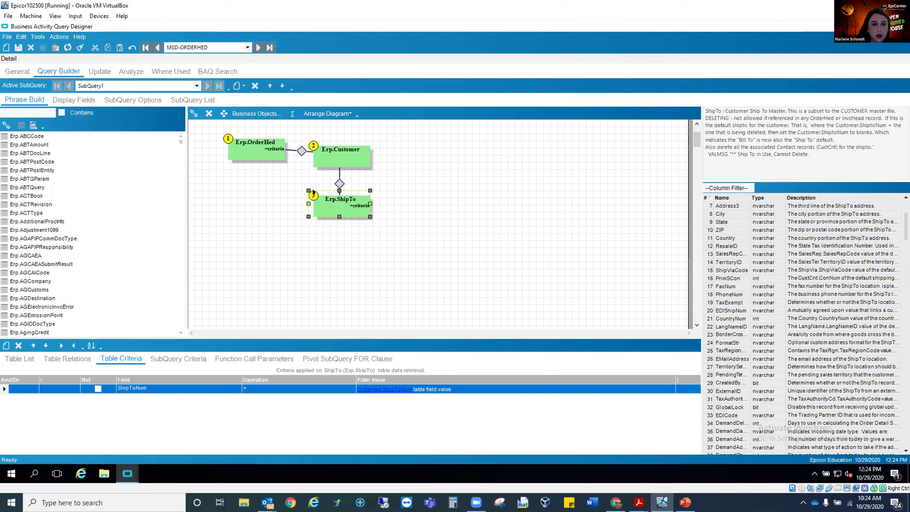
{"action": "left_click", "coordinate": [262, 143]}
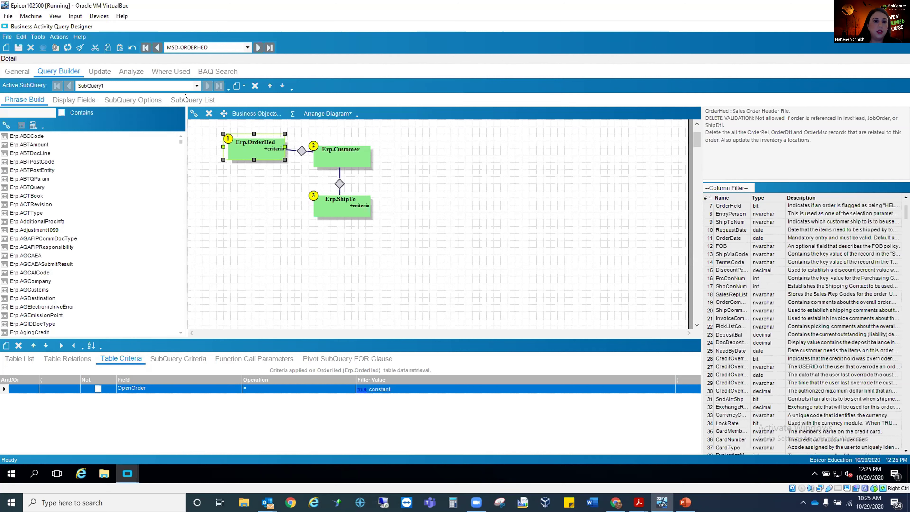
Test MSD-ORDERHED by analyzing its syntax and retrieving its updatable list, and inspect the ninth row's editable fields without changing them.
{"action": "left_click", "coordinate": [118, 78]}
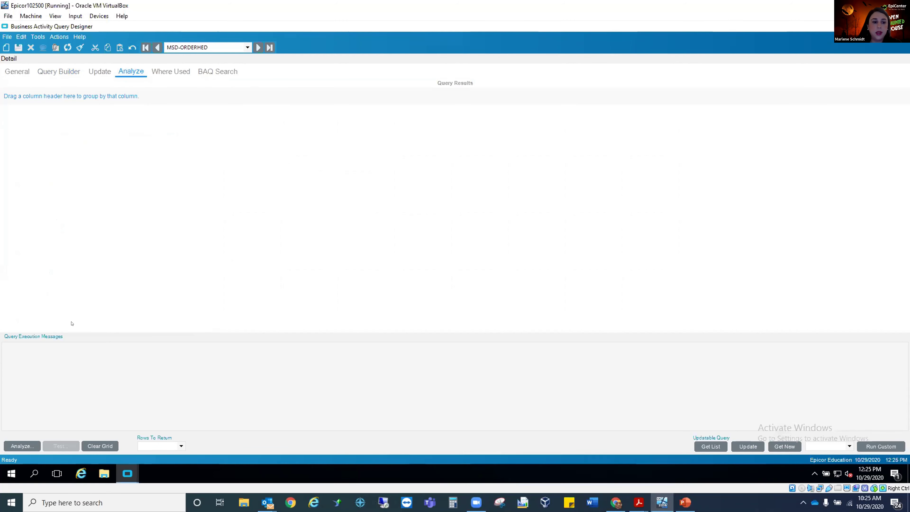
{"action": "left_click", "coordinate": [22, 446]}
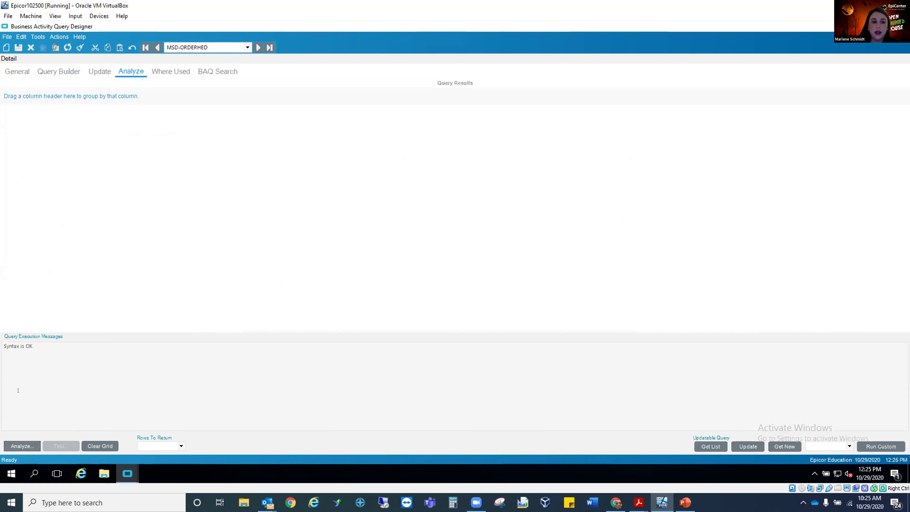
{"action": "left_click", "coordinate": [717, 446]}
{"action": "left_click", "coordinate": [437, 259]}
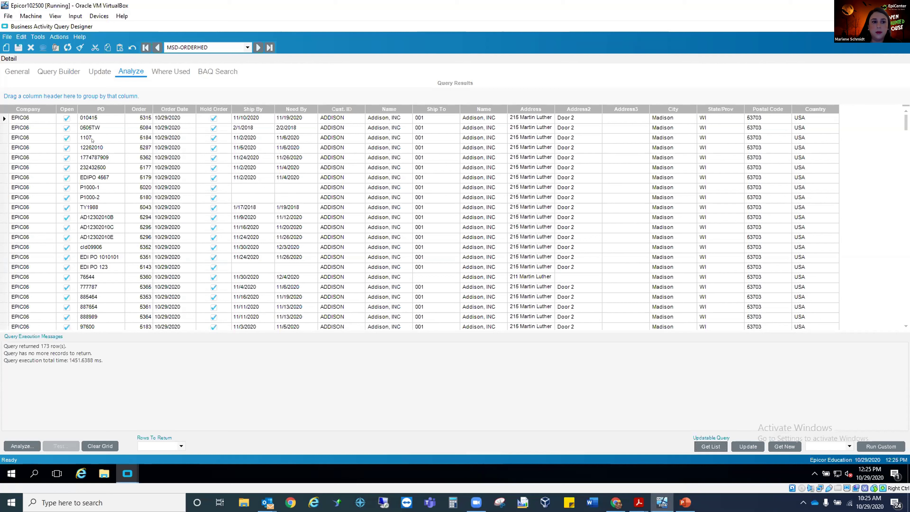
{"action": "double_click", "coordinate": [64, 198]}
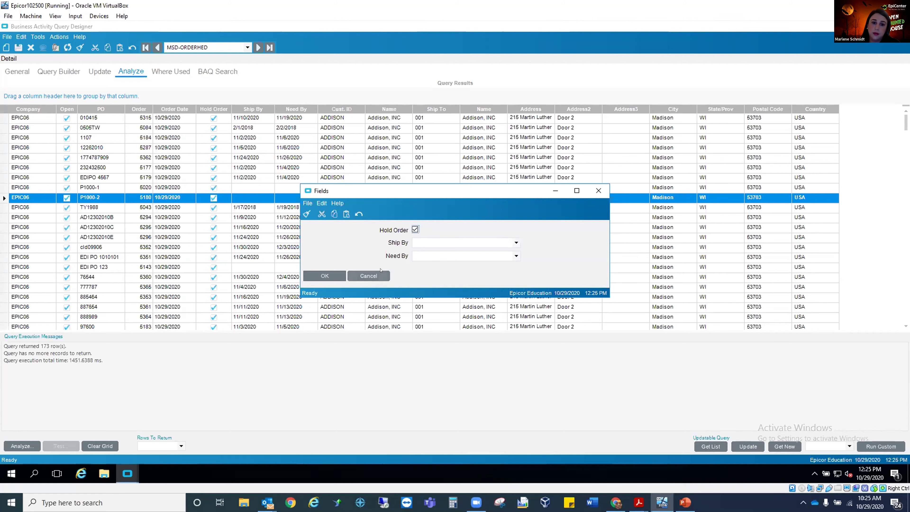
{"action": "left_click", "coordinate": [372, 276]}
Review which MSD-ORDERHED columns are updatable and how its BPM update processing is mapped.
{"action": "left_click", "coordinate": [86, 71]}
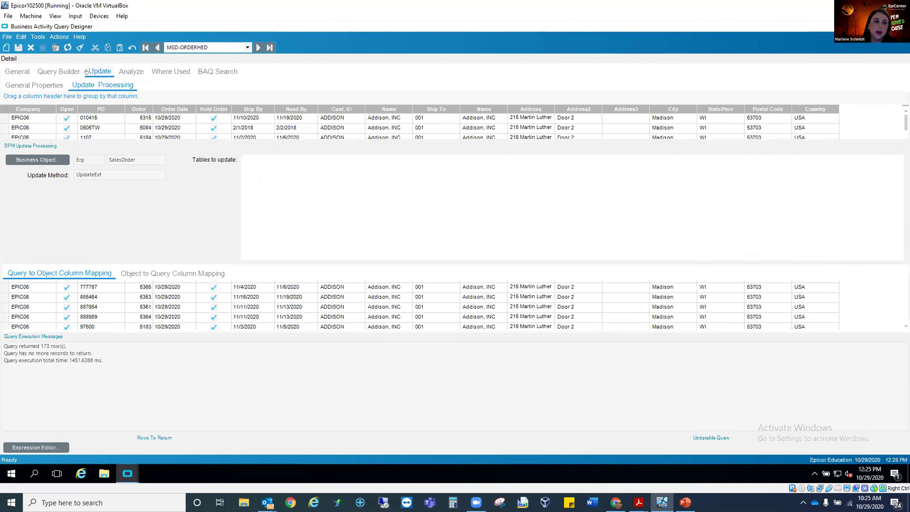
{"action": "left_click", "coordinate": [47, 86]}
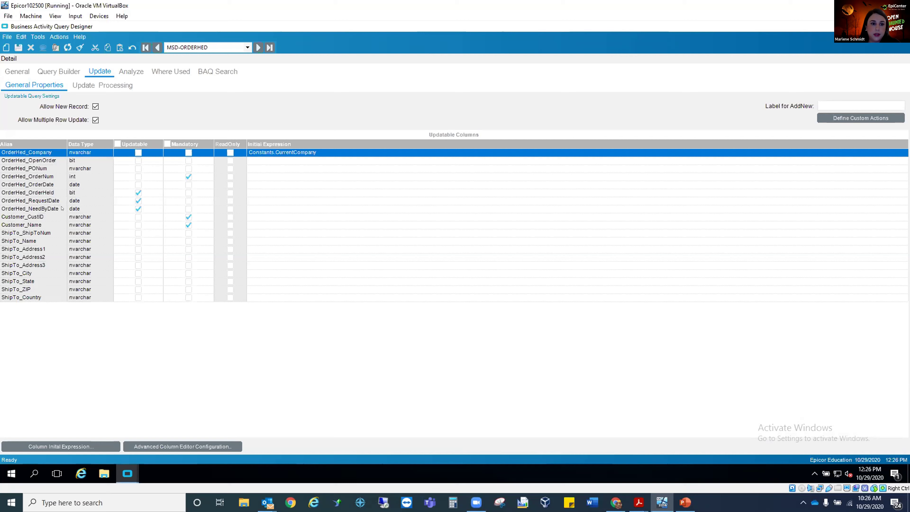
{"action": "left_click", "coordinate": [117, 87]}
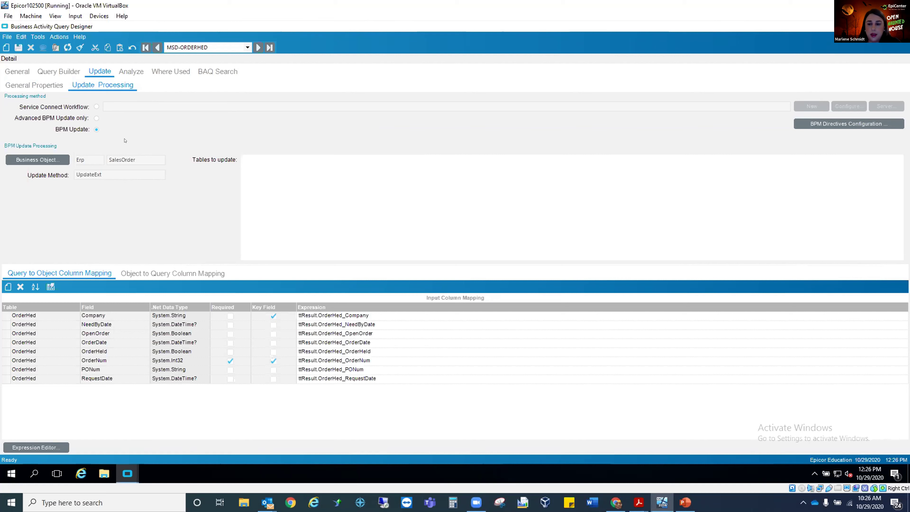
Switch to the MSD-OrderDtl query and view its general details and table diagram.
{"action": "left_click", "coordinate": [246, 48]}
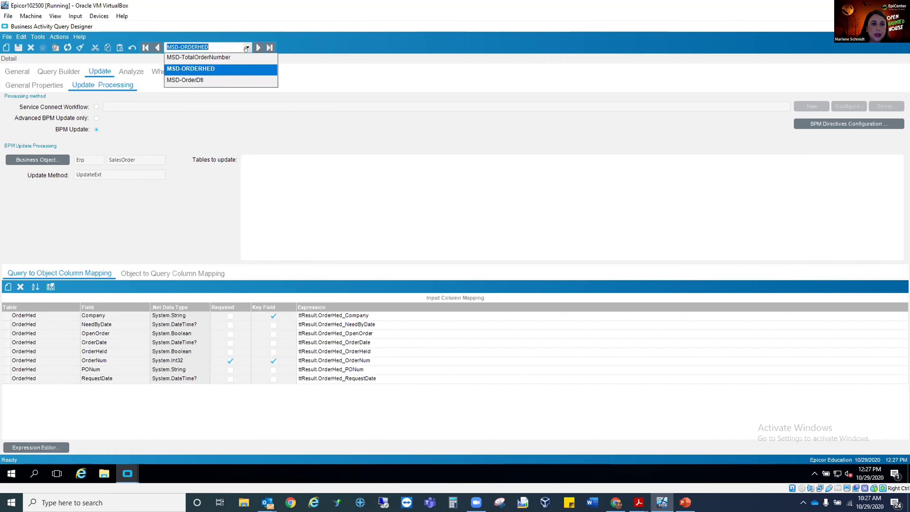
{"action": "left_click", "coordinate": [193, 80]}
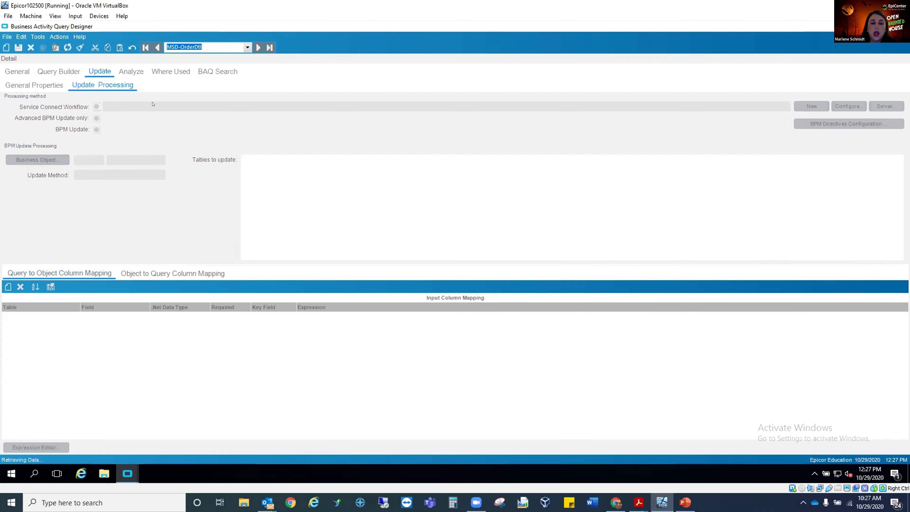
{"action": "left_click", "coordinate": [24, 71]}
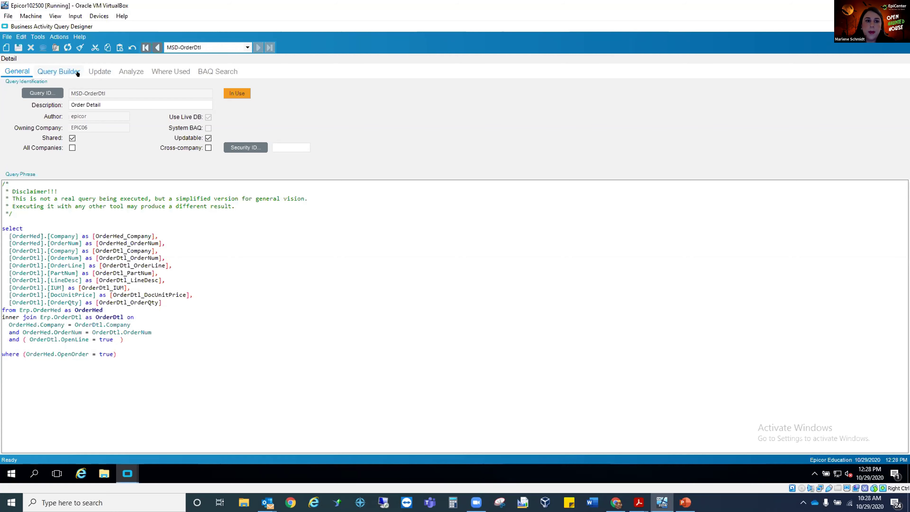
{"action": "left_click", "coordinate": [58, 71]}
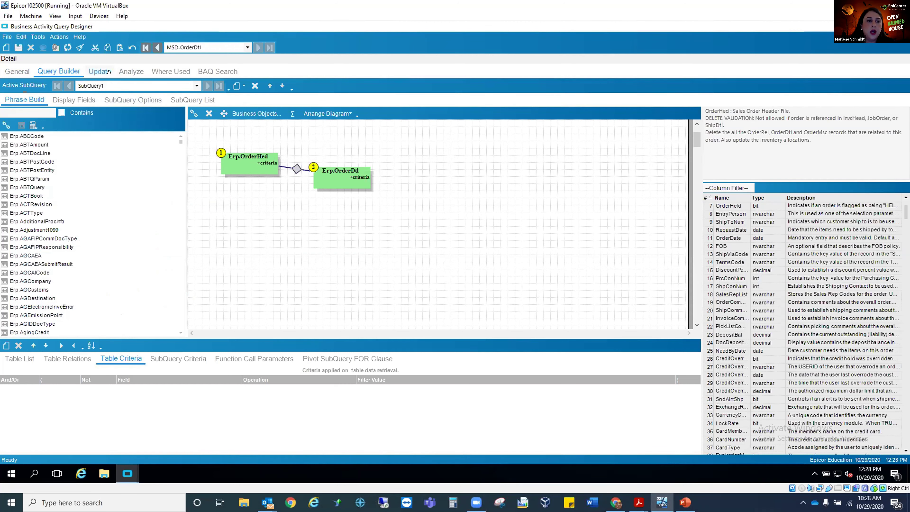
Check MSD-OrderDtl's updatable columns and the table criteria applied to OrderHed and OrderDtl.
{"action": "left_click", "coordinate": [100, 72]}
{"action": "left_click", "coordinate": [43, 86]}
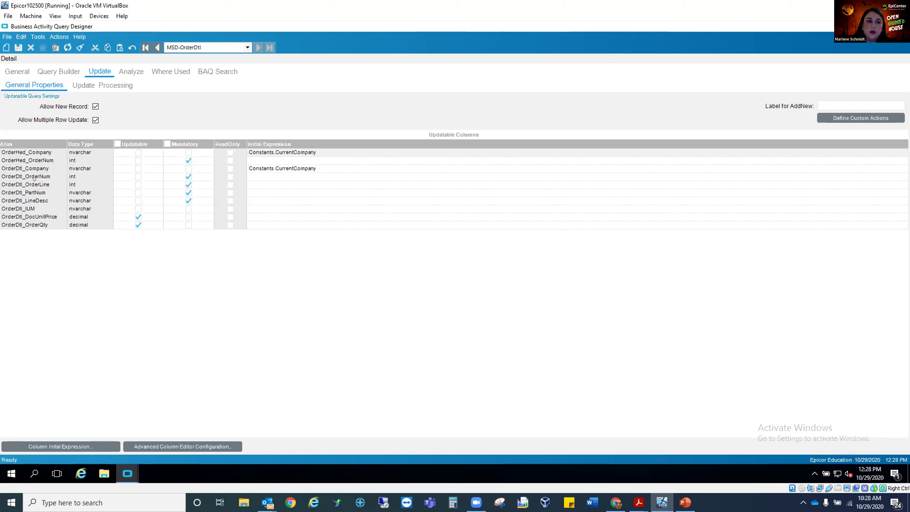
{"action": "left_click", "coordinate": [58, 72]}
{"action": "left_click", "coordinate": [224, 156]}
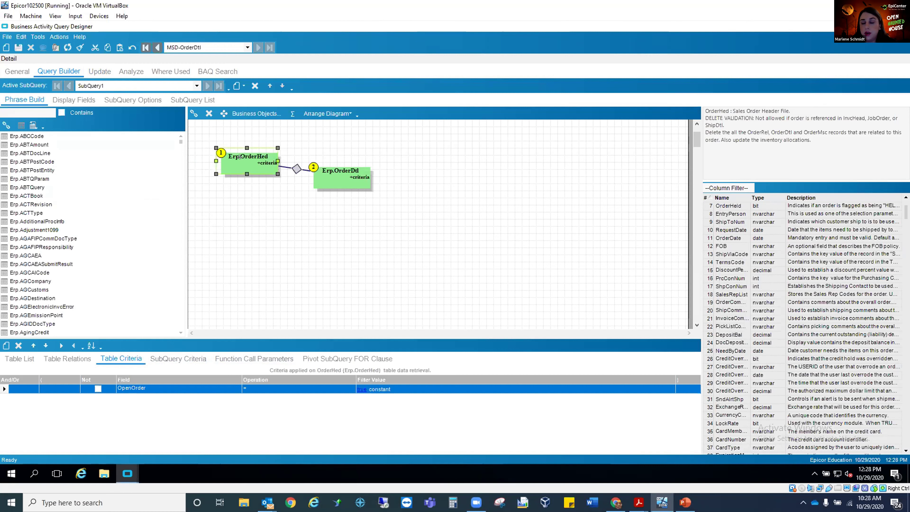
{"action": "left_click", "coordinate": [346, 179]}
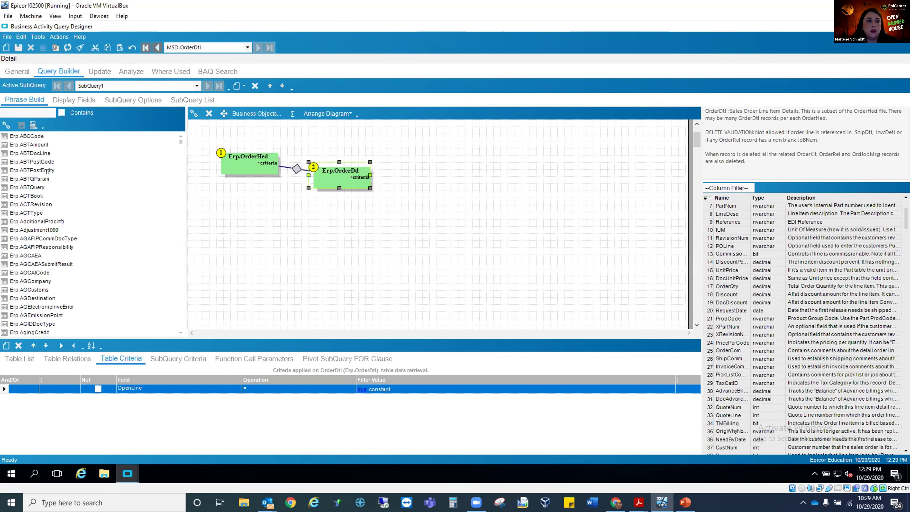
Review MSD-OrderDtl's update processing setup, with its business object and column mapping, and return to its updatable query settings.
{"action": "left_click", "coordinate": [100, 71]}
{"action": "left_click", "coordinate": [87, 85]}
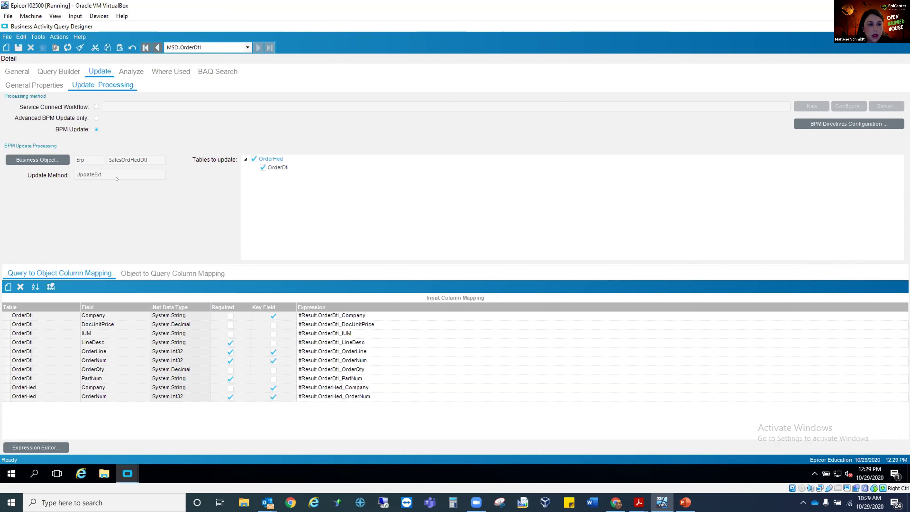
{"action": "left_click", "coordinate": [33, 86]}
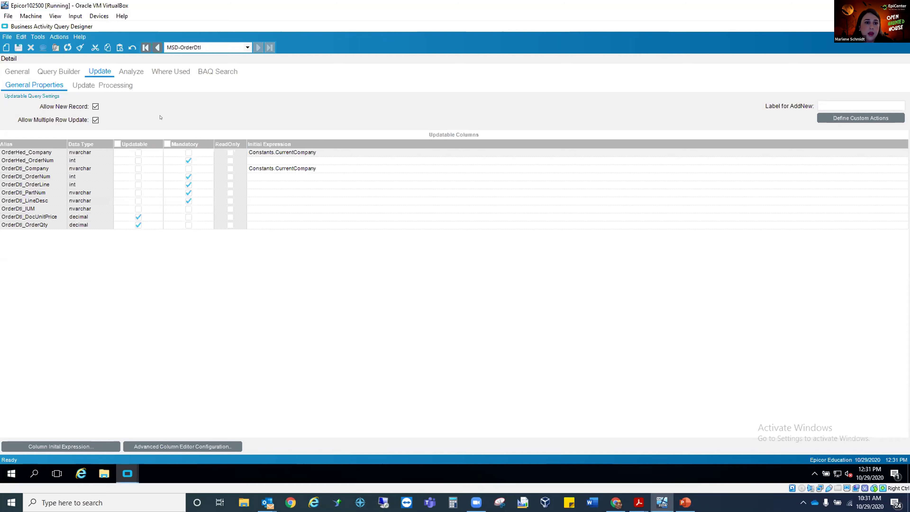
Analyze the syntax of MSD-OrderDtl and retrieve its updatable list of order lines.
{"action": "left_click", "coordinate": [133, 73]}
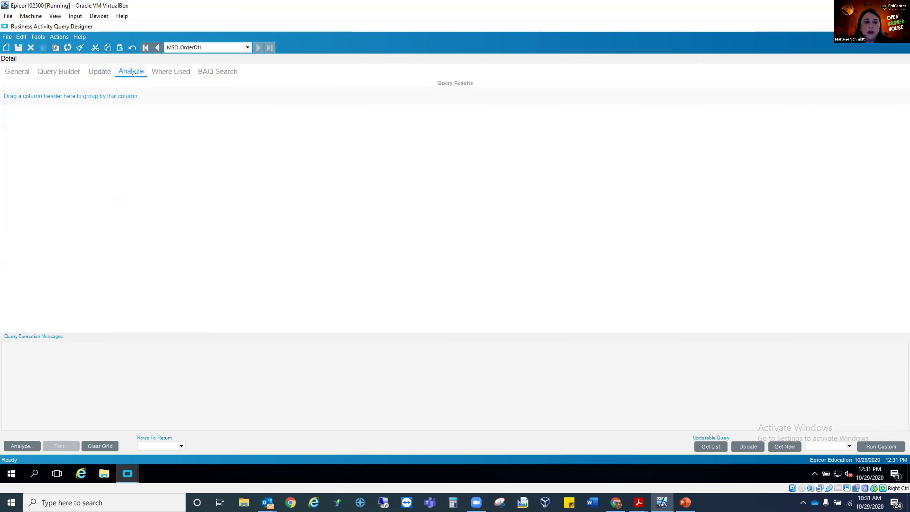
{"action": "left_click", "coordinate": [32, 444]}
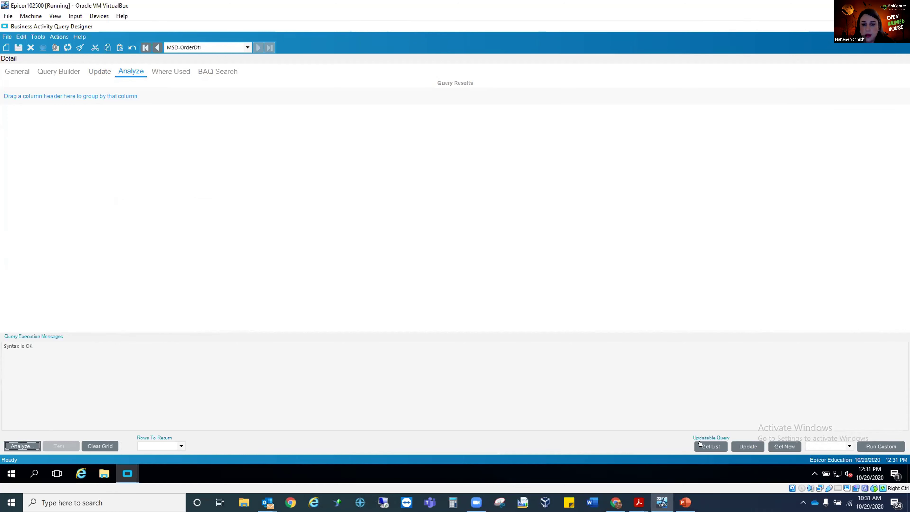
{"action": "left_click", "coordinate": [711, 446]}
{"action": "left_click", "coordinate": [435, 255]}
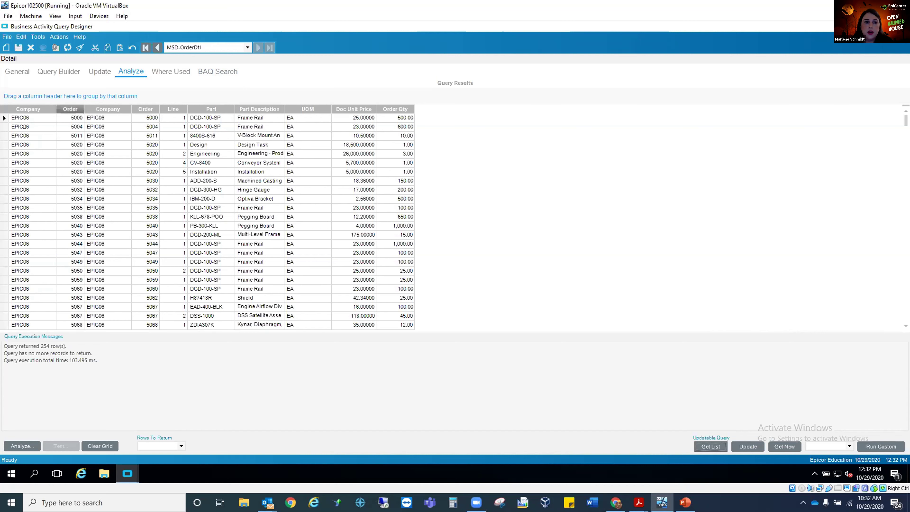
Set the Doc Unit Price of the 8400S-616 V-Block Mount line to 12 and commit the update to the database.
{"action": "double_click", "coordinate": [5, 136]}
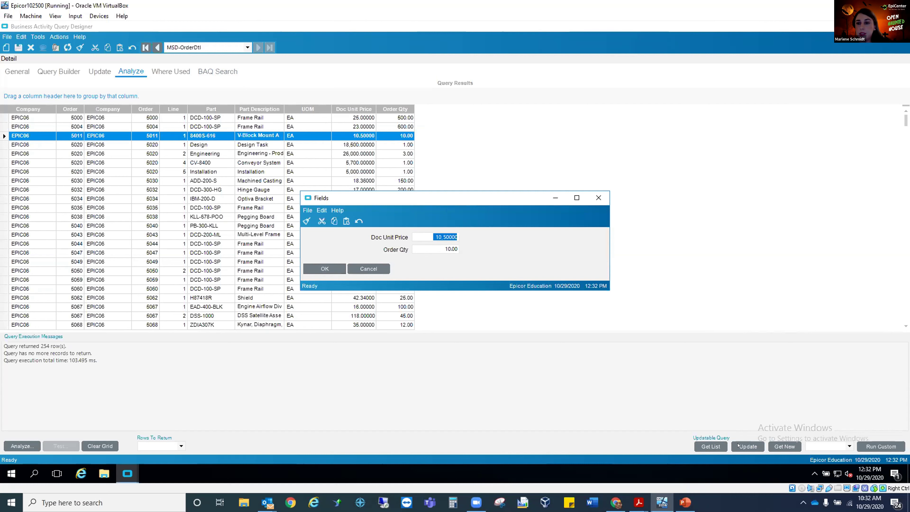
{"action": "type", "text": "12"}
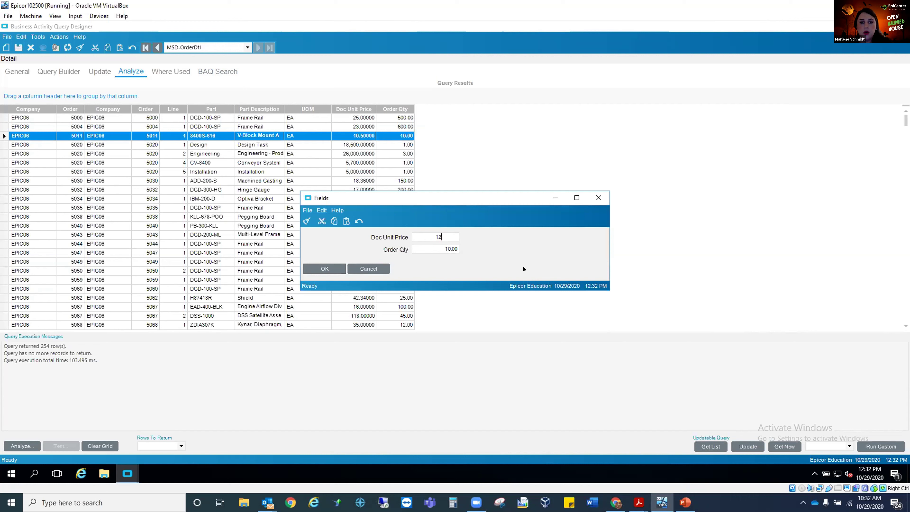
{"action": "key", "text": "Tab"}
{"action": "left_click", "coordinate": [337, 268]}
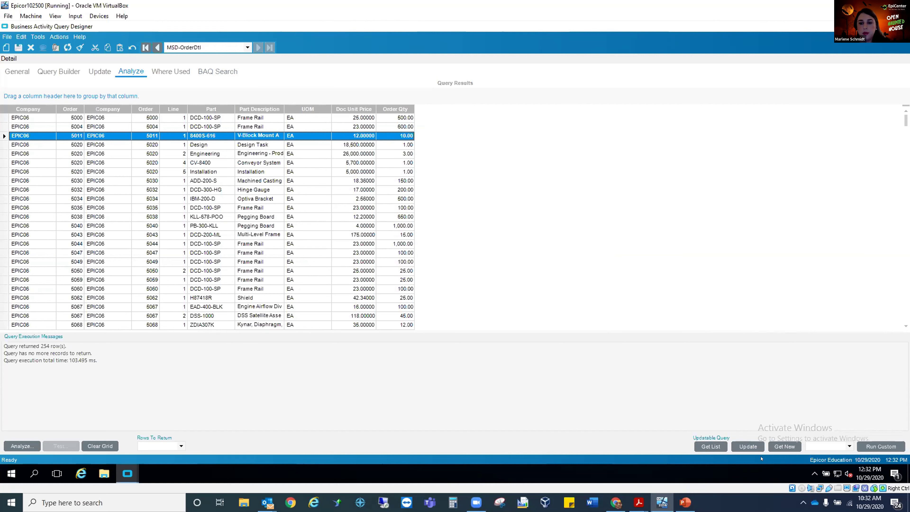
{"action": "left_click", "coordinate": [750, 448]}
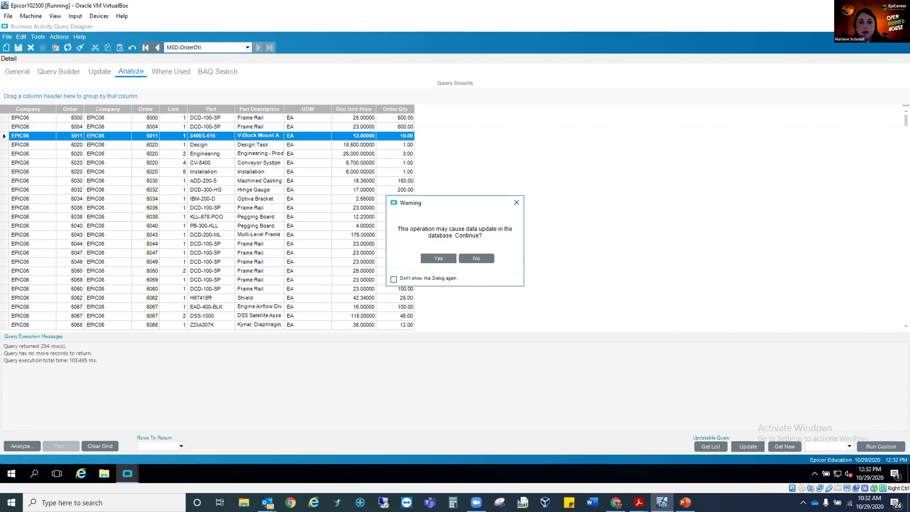
{"action": "left_click", "coordinate": [438, 258]}
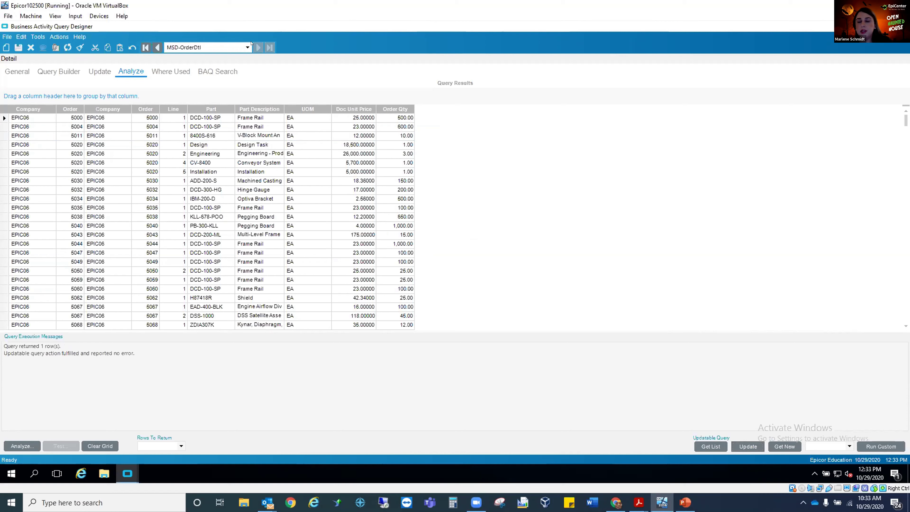
Open the MSD-TotalOrderNumber query and review its general settings, query phrase and the OrderHed table in its query builder.
{"action": "left_click", "coordinate": [240, 44]}
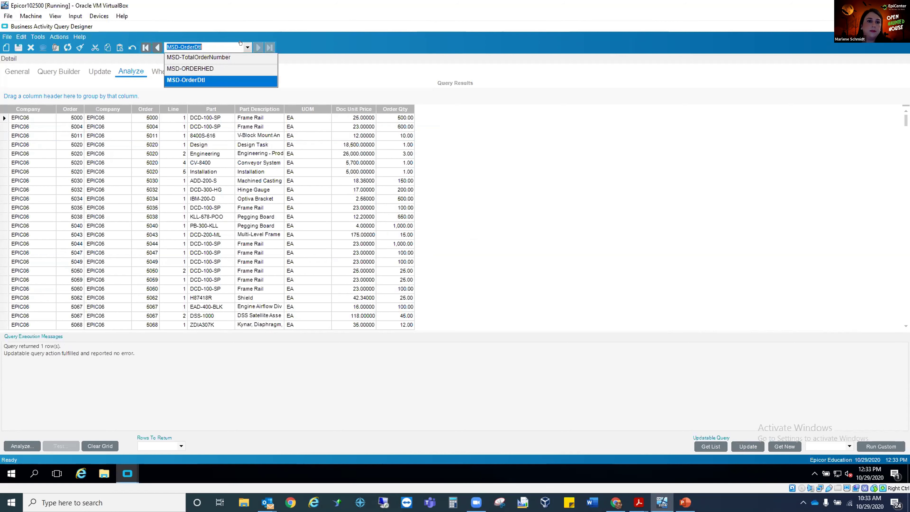
{"action": "left_click", "coordinate": [222, 57]}
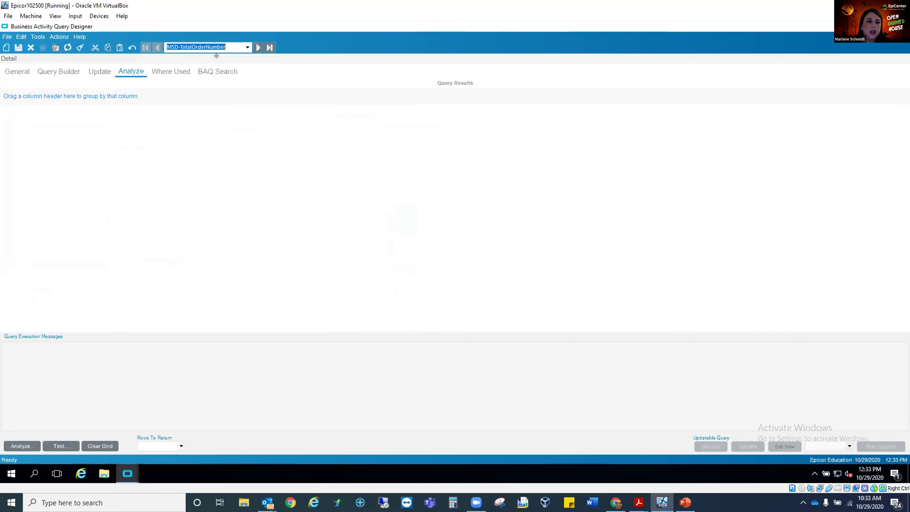
{"action": "left_click", "coordinate": [25, 73]}
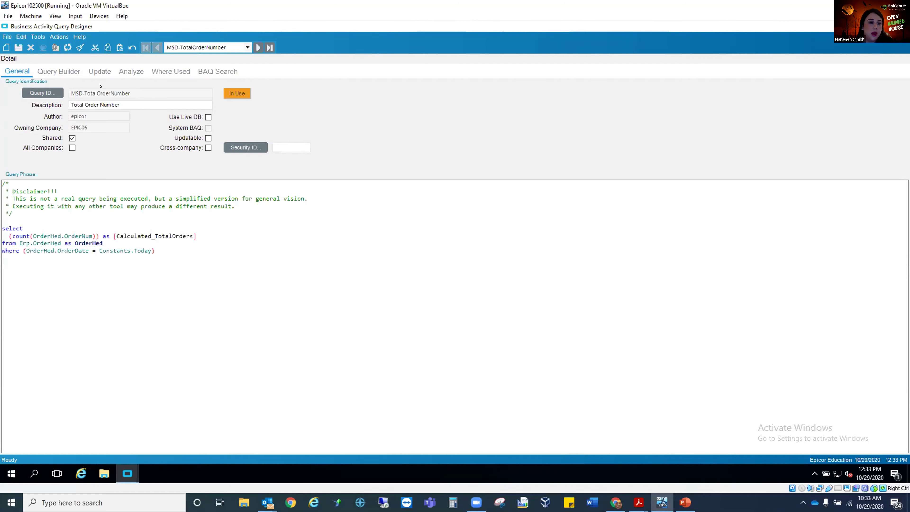
{"action": "left_click", "coordinate": [70, 70]}
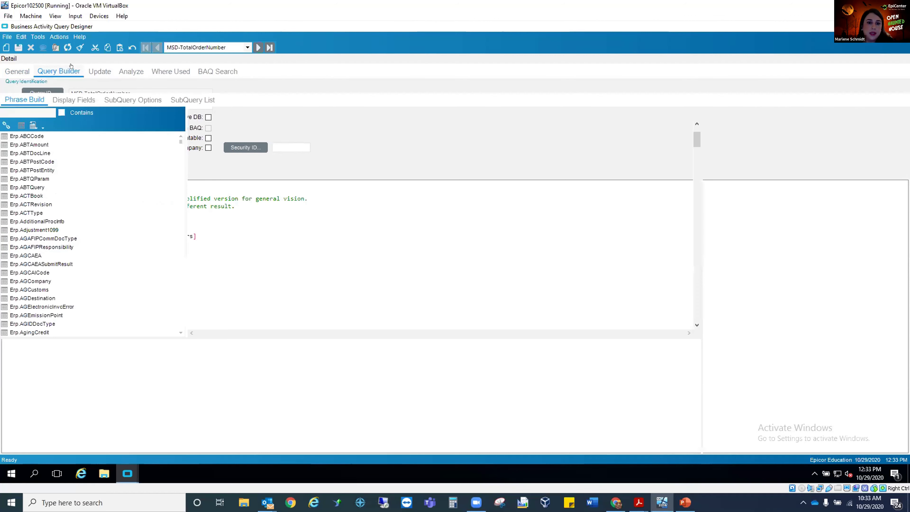
{"action": "left_click", "coordinate": [277, 162]}
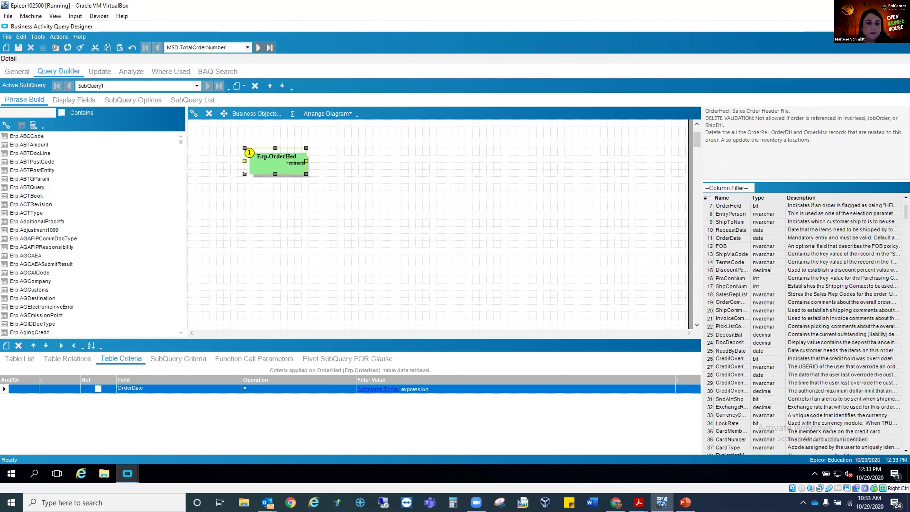
Inspect the SQL expression of the TotalOrders calculated field, and check the OrderDate criteria on the OrderHed table.
{"action": "left_click", "coordinate": [74, 99]}
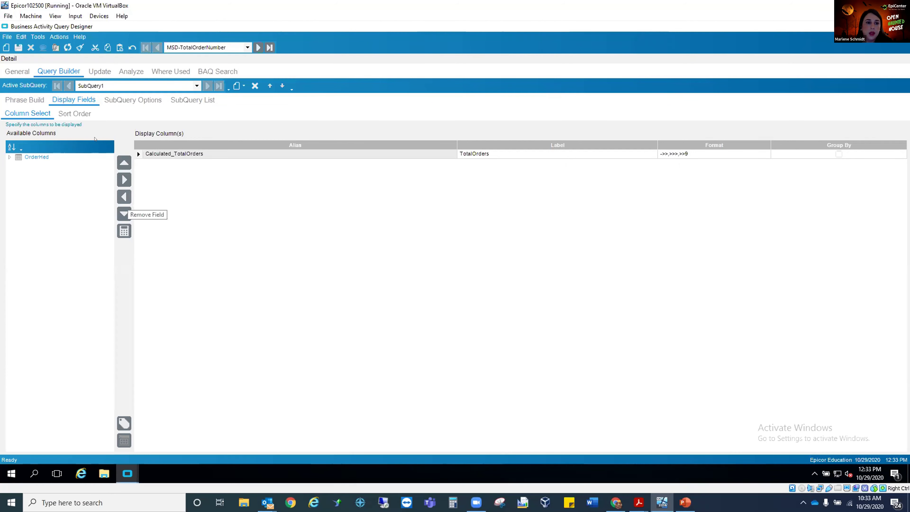
{"action": "left_click", "coordinate": [124, 231]}
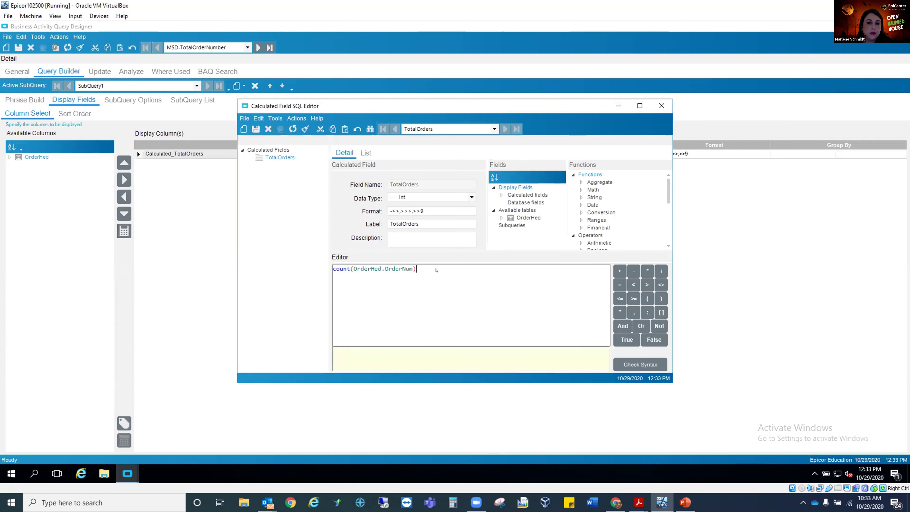
{"action": "left_click", "coordinate": [662, 106]}
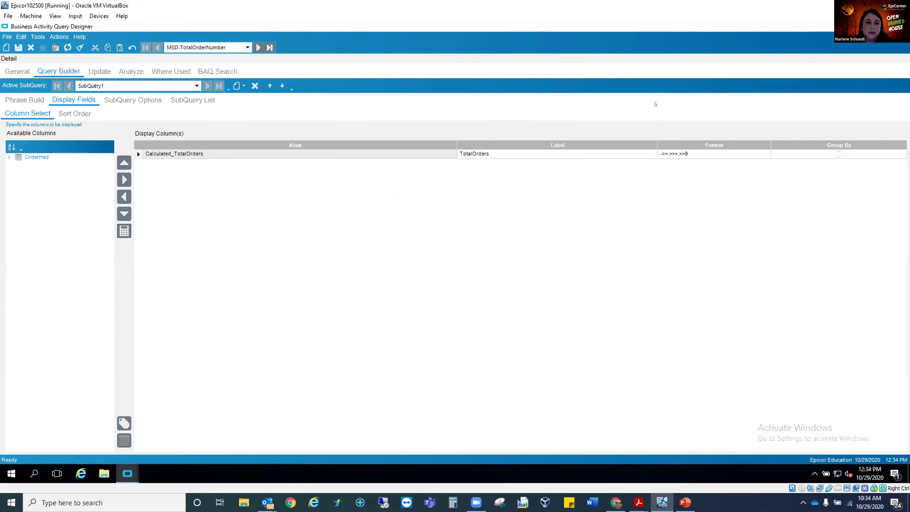
{"action": "left_click", "coordinate": [24, 100]}
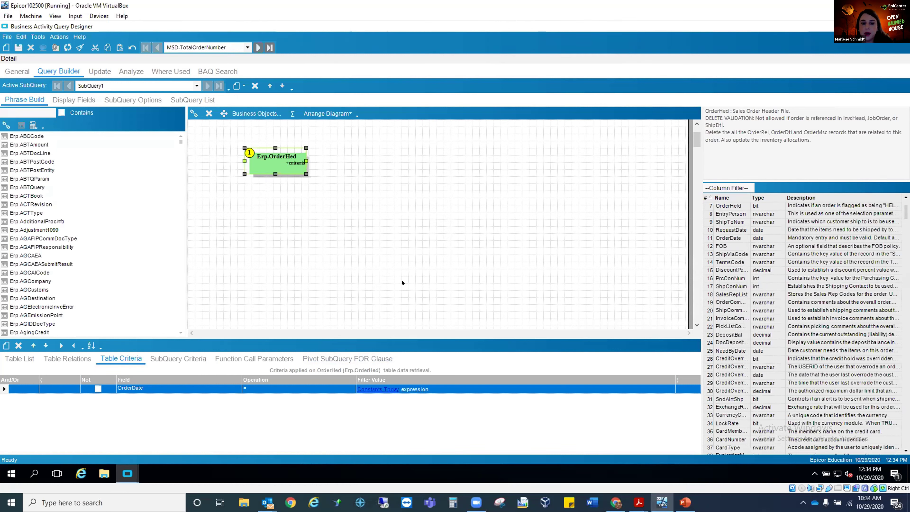
{"action": "left_click", "coordinate": [376, 389]}
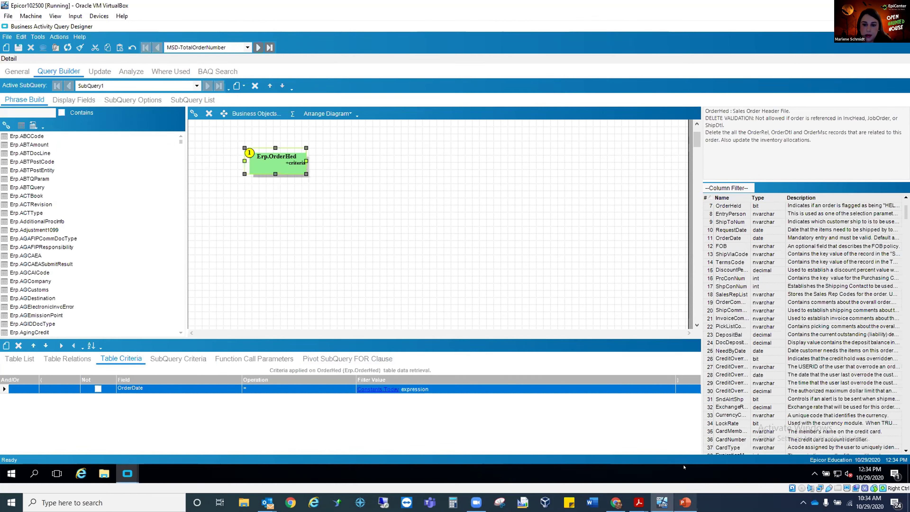
Switch to PowerPoint, start the slide show from the Updateable BAQ slide and advance to the Updateable Dashboard slide.
{"action": "mouse_move", "coordinate": [684, 503]}
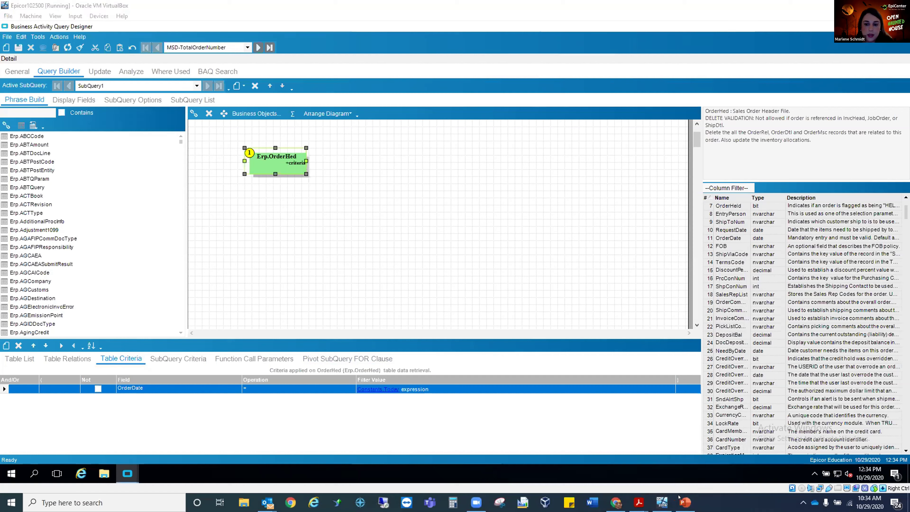
{"action": "left_click", "coordinate": [685, 503]}
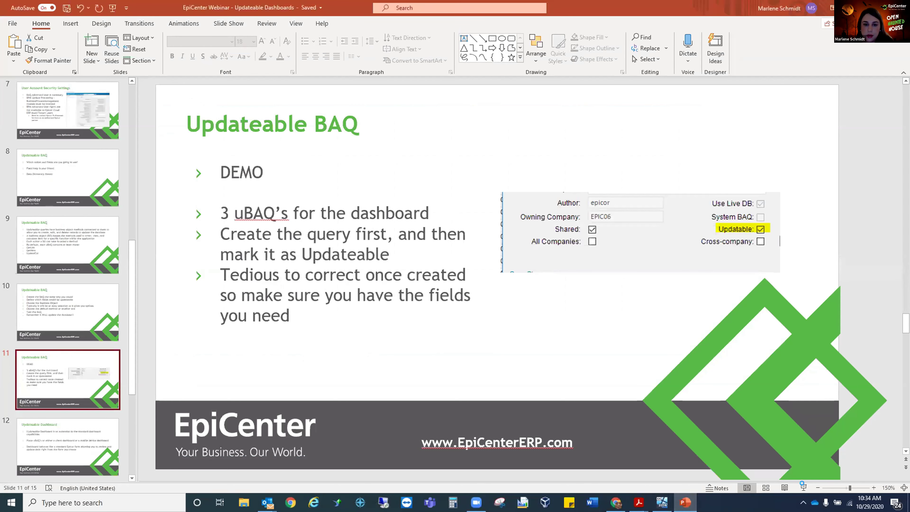
{"action": "left_click", "coordinate": [805, 487]}
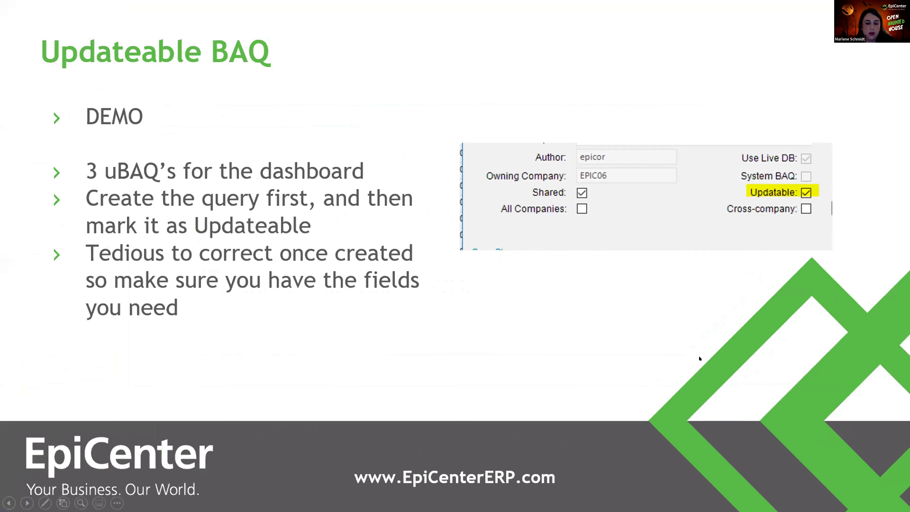
{"action": "left_click", "coordinate": [699, 358]}
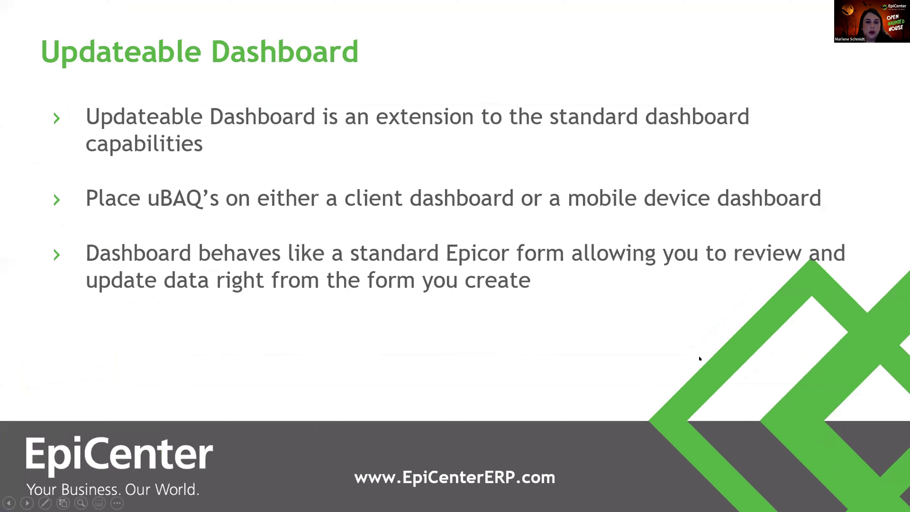
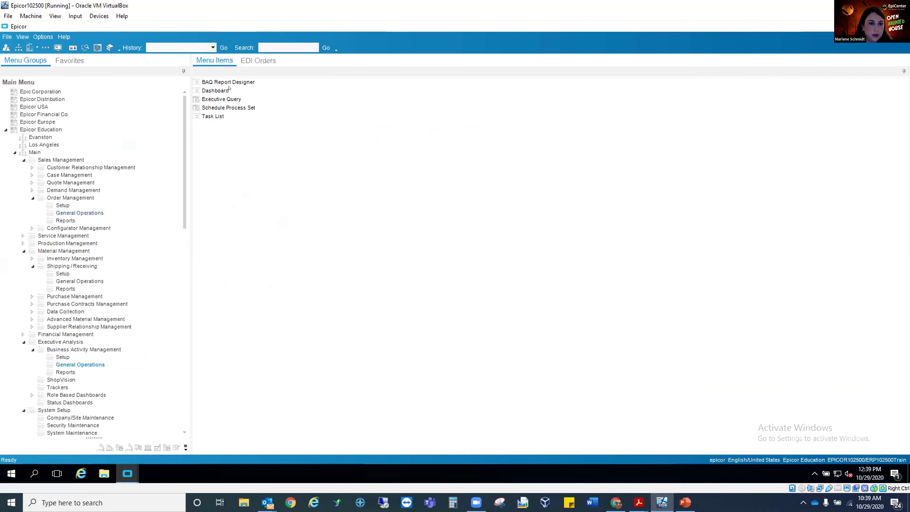
Bring up the EDI Orders dashboard and examine its general definition settings.
{"action": "left_click", "coordinate": [228, 89]}
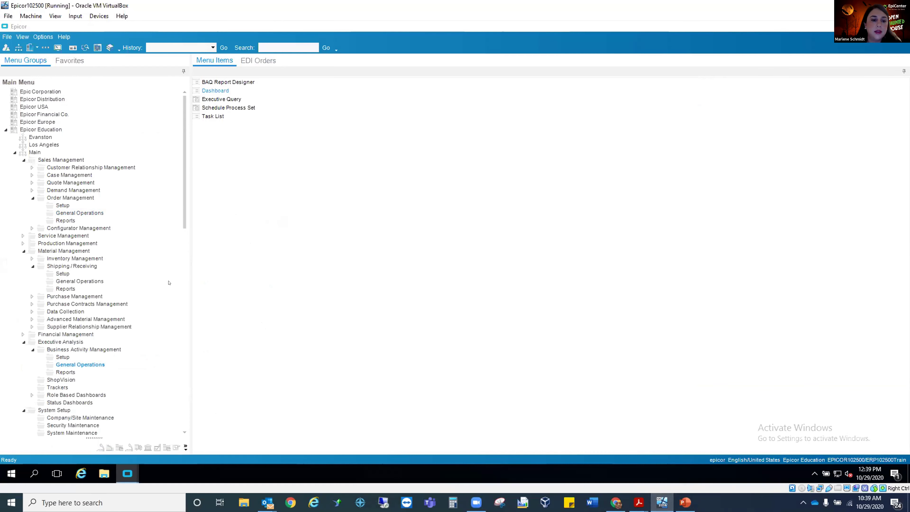
{"action": "mouse_move", "coordinate": [125, 473]}
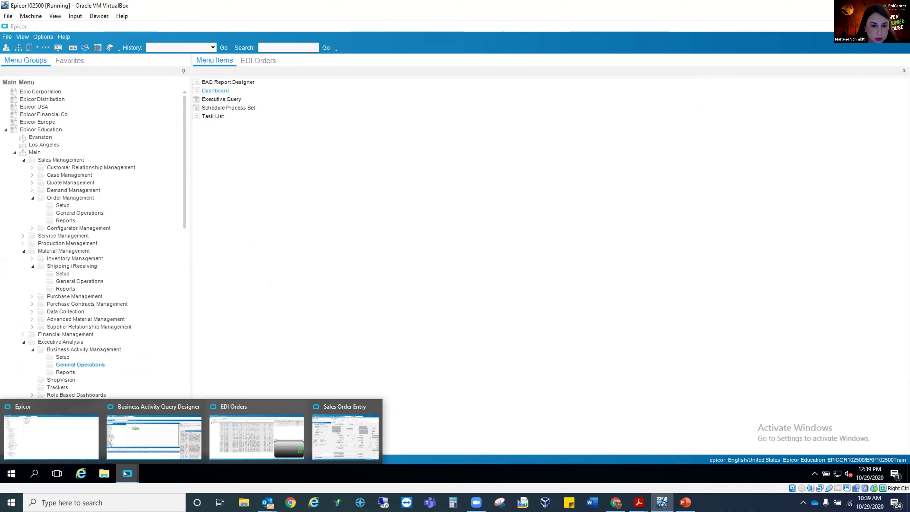
{"action": "left_click", "coordinate": [243, 446]}
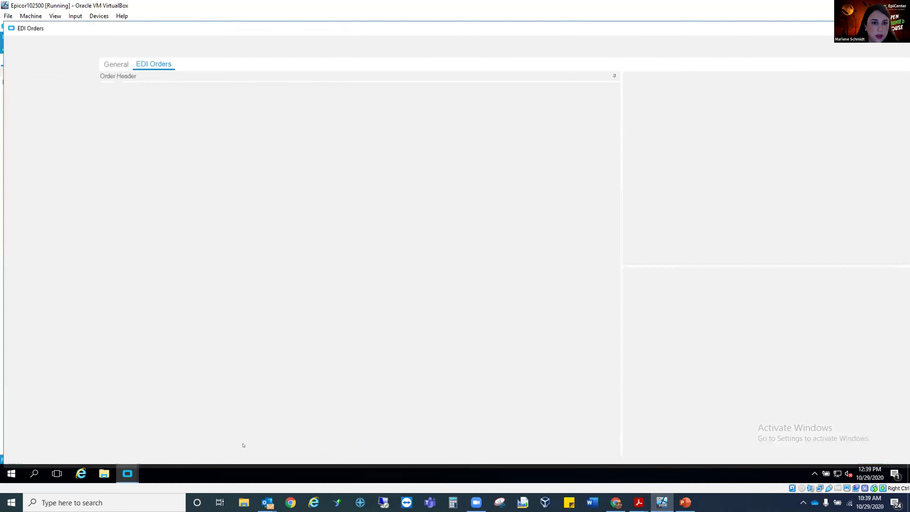
{"action": "left_click", "coordinate": [124, 65]}
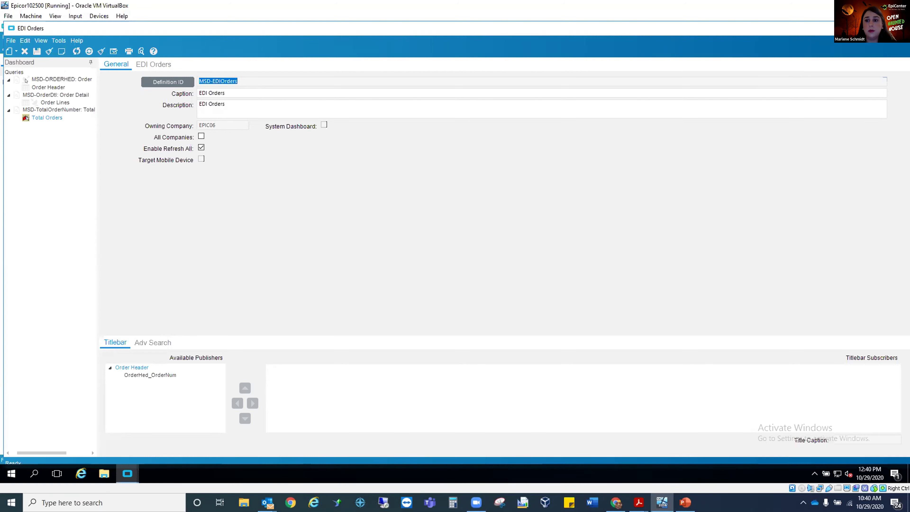
Inspect the MSD-ORDERHED query's properties and its published columns, leaving the dialog without changes.
{"action": "right_click", "coordinate": [41, 79]}
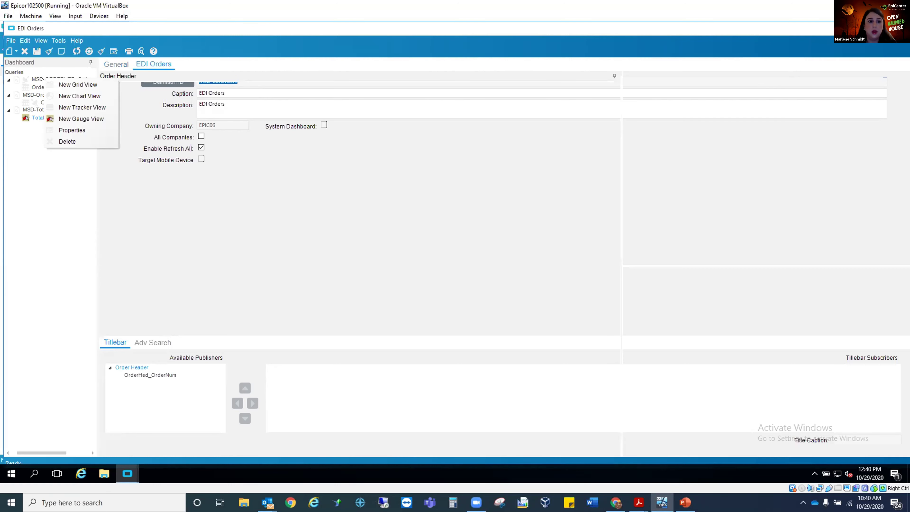
{"action": "left_click", "coordinate": [54, 128]}
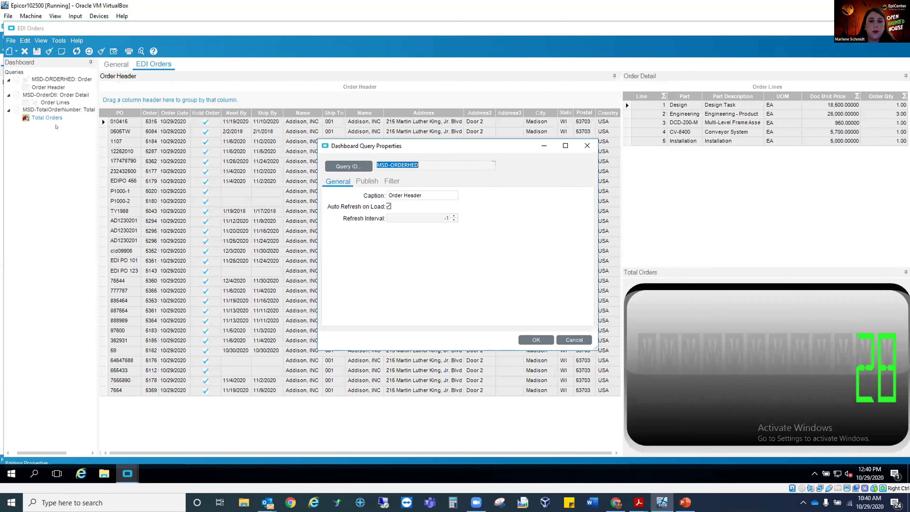
{"action": "left_click", "coordinate": [367, 182]}
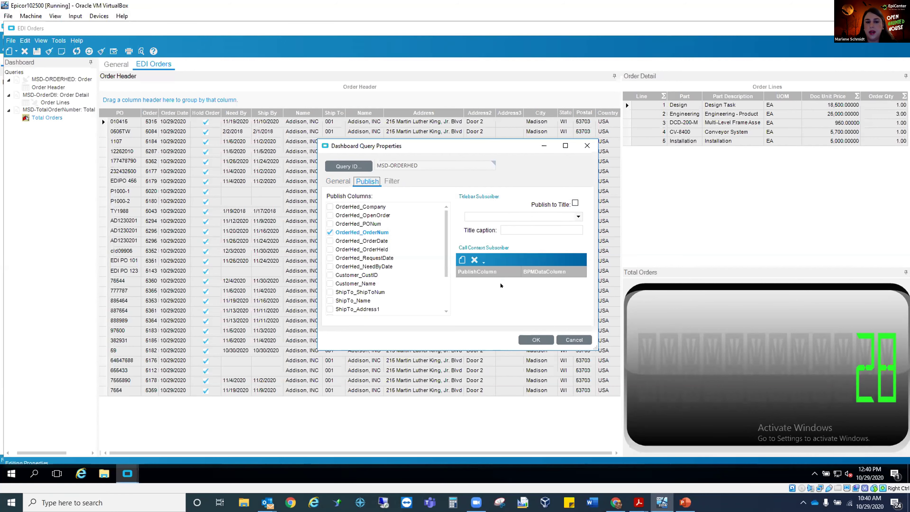
{"action": "left_click", "coordinate": [565, 337]}
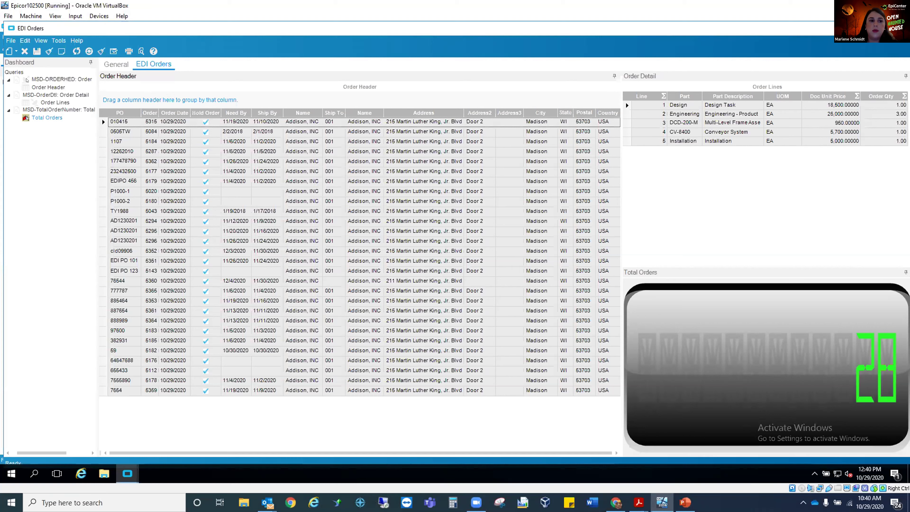
Go through several orders in the Order Header grid to check the matching lines in Order Detail.
{"action": "left_click", "coordinate": [102, 122]}
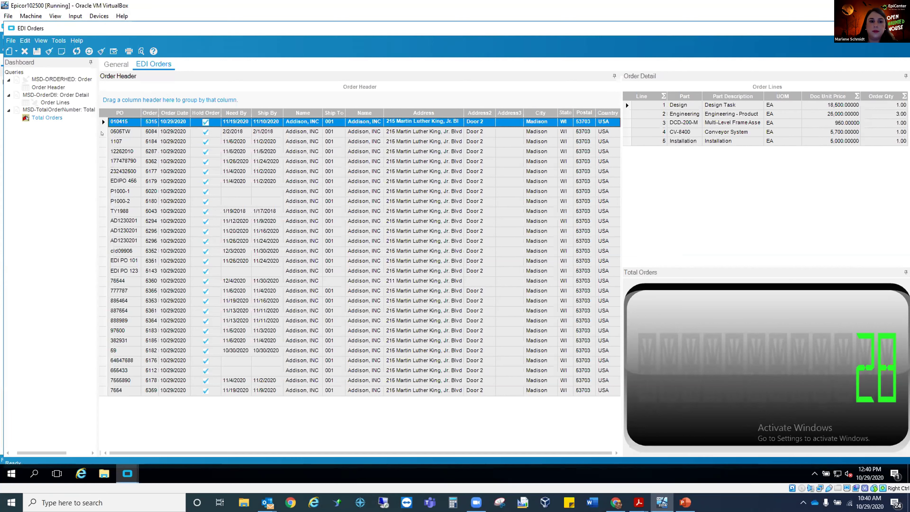
{"action": "left_click", "coordinate": [102, 141]}
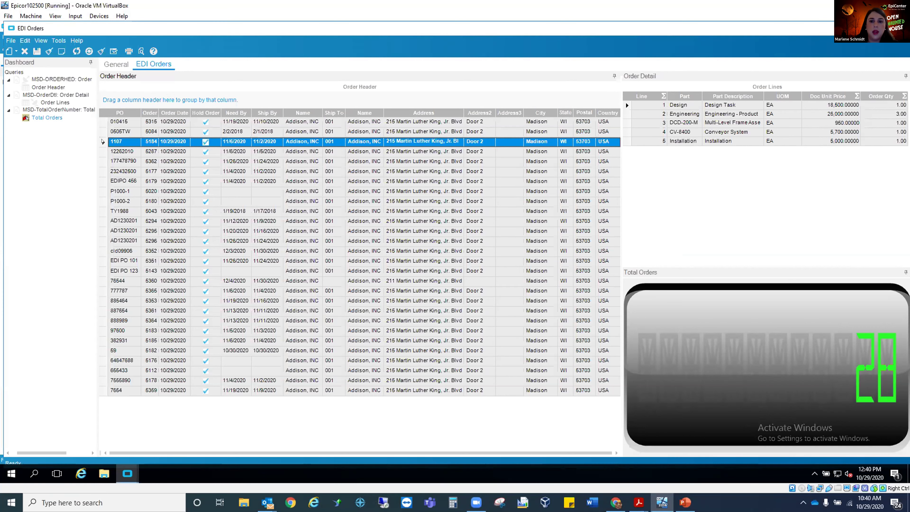
{"action": "left_click", "coordinate": [103, 151]}
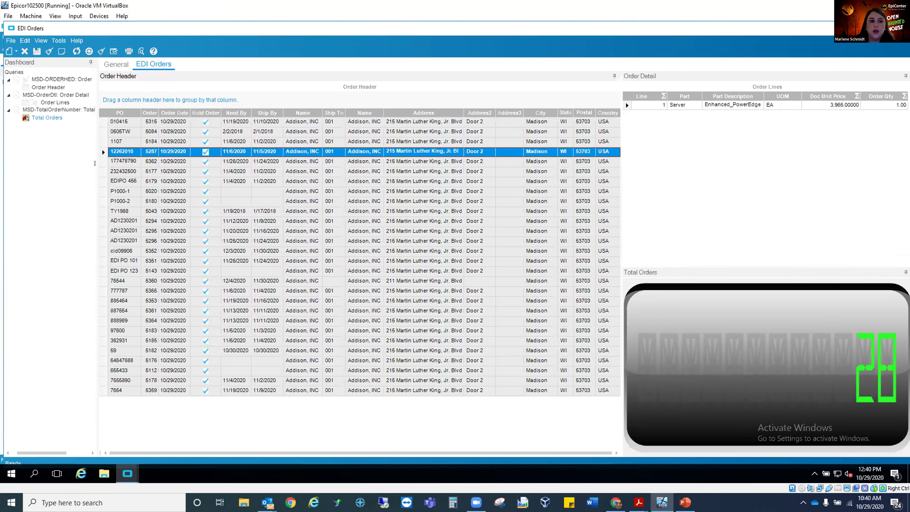
{"action": "left_click", "coordinate": [102, 162]}
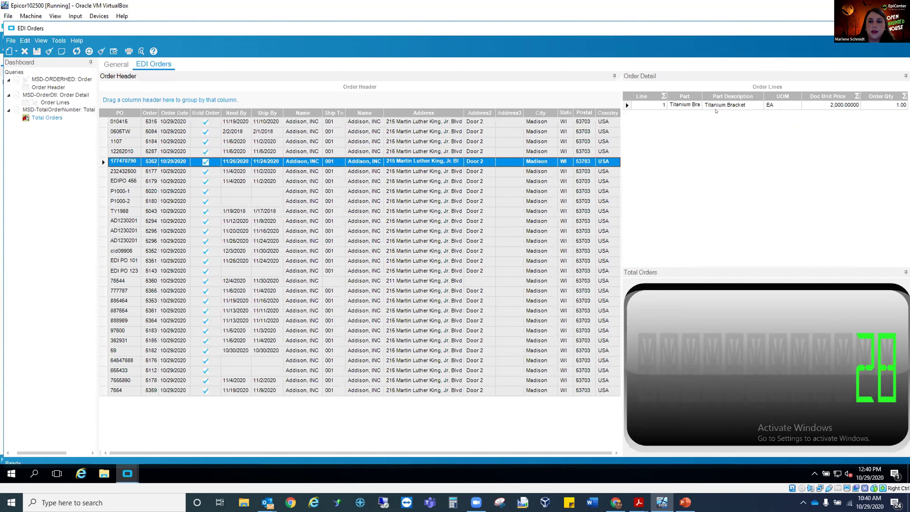
{"action": "left_click", "coordinate": [102, 211]}
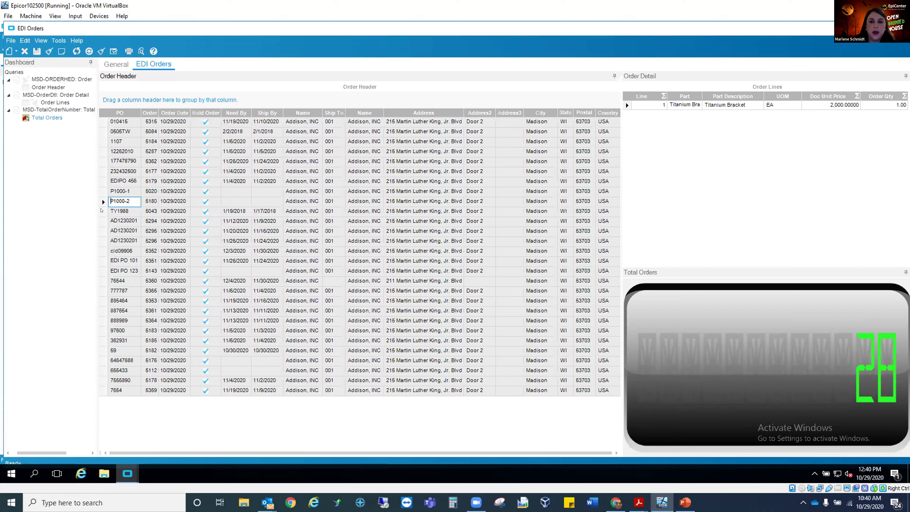
{"action": "left_click", "coordinate": [101, 222]}
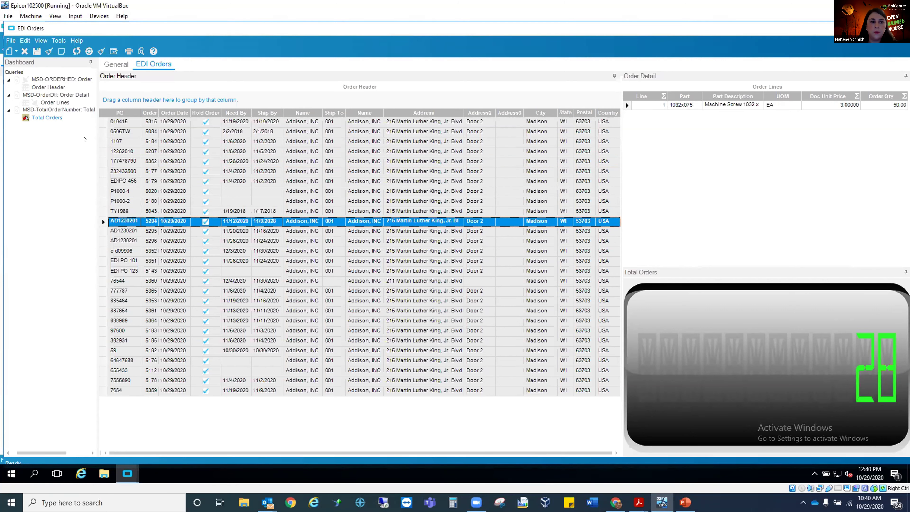
Review the Order Lines grid properties, including its order number filter, Updatable option and column prompt settings.
{"action": "left_click", "coordinate": [694, 88]}
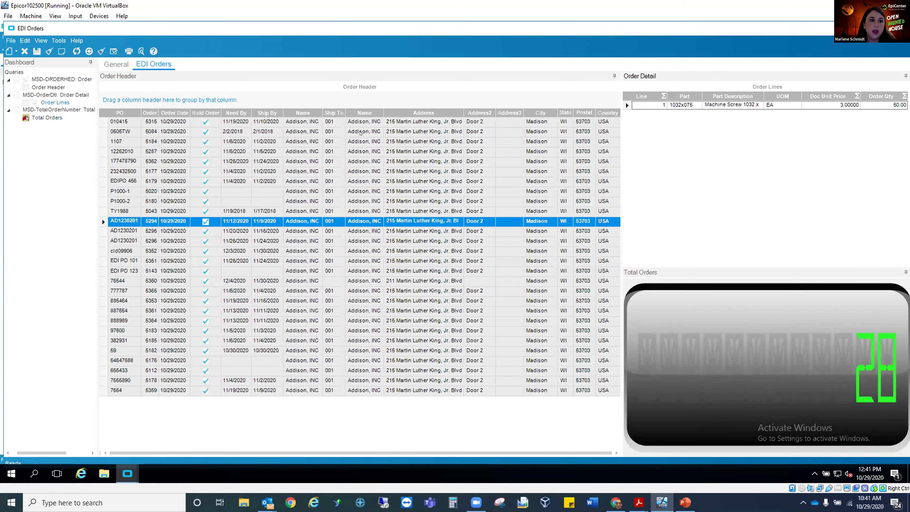
{"action": "right_click", "coordinate": [47, 103]}
{"action": "left_click", "coordinate": [65, 109]}
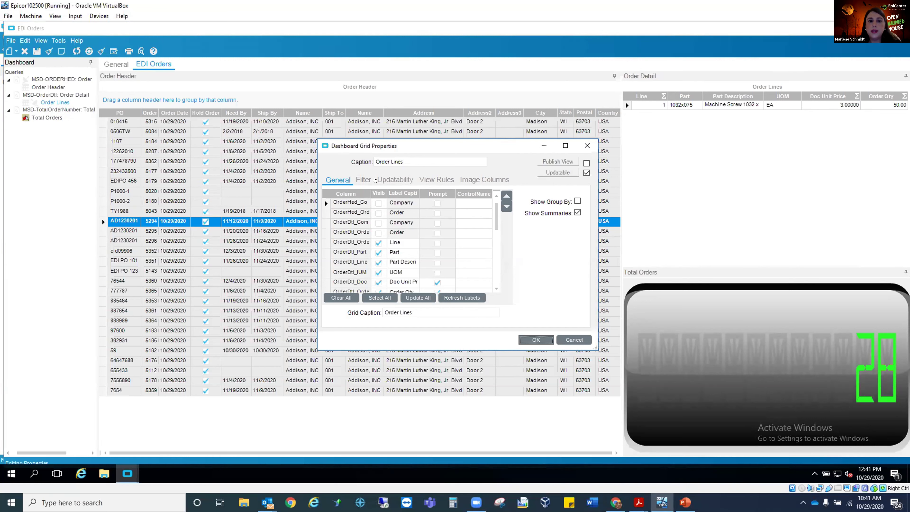
{"action": "left_click", "coordinate": [363, 179]}
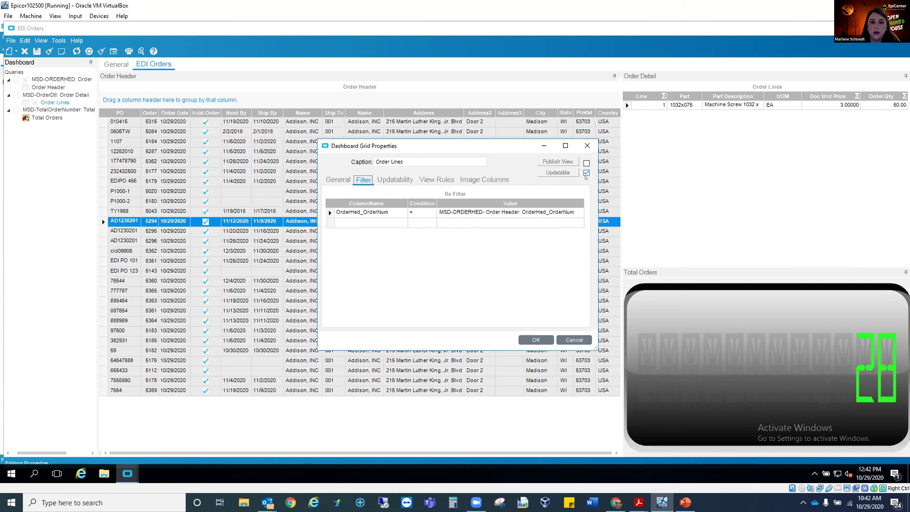
{"action": "left_click", "coordinate": [342, 179]}
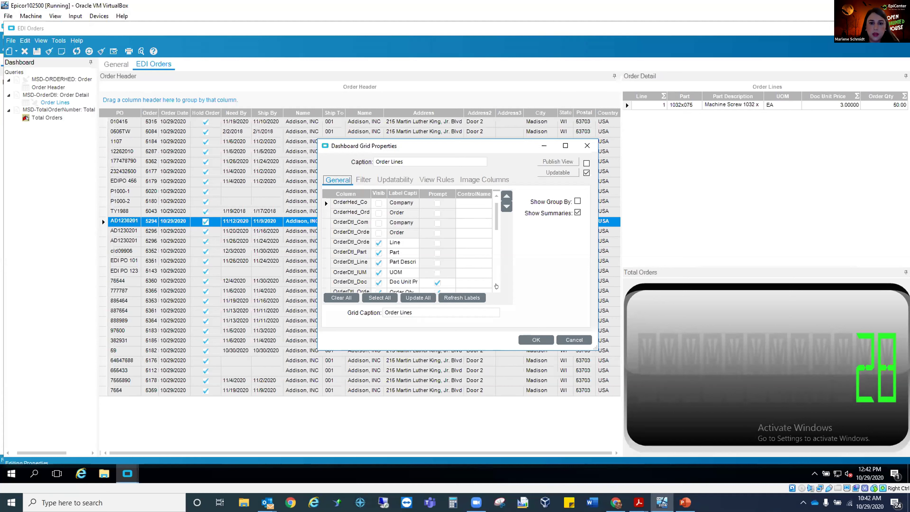
{"action": "scroll", "coordinate": [442, 231], "scroll_direction": "down", "scroll_amount": 1}
{"action": "left_click", "coordinate": [435, 223]}
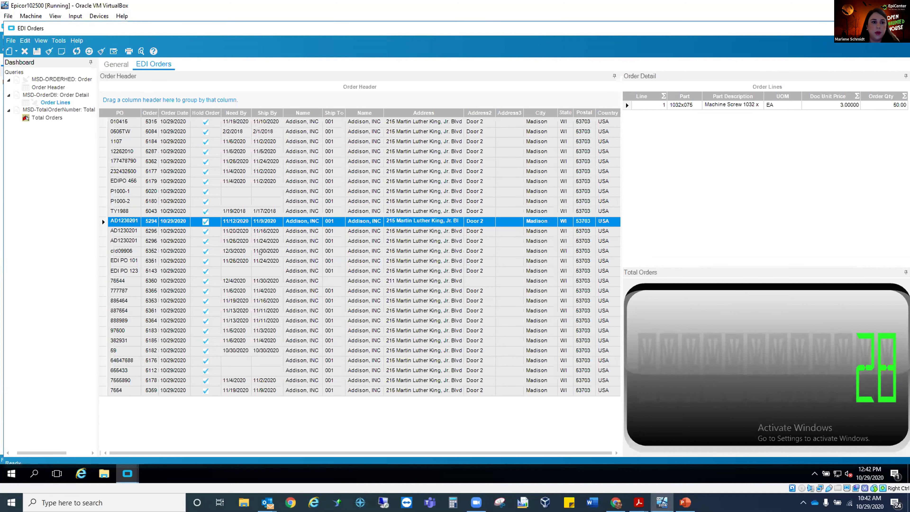
Enable summaries on the Order Header grid, add a Count summary to the Order column and adjust the column's width.
{"action": "left_click", "coordinate": [71, 110]}
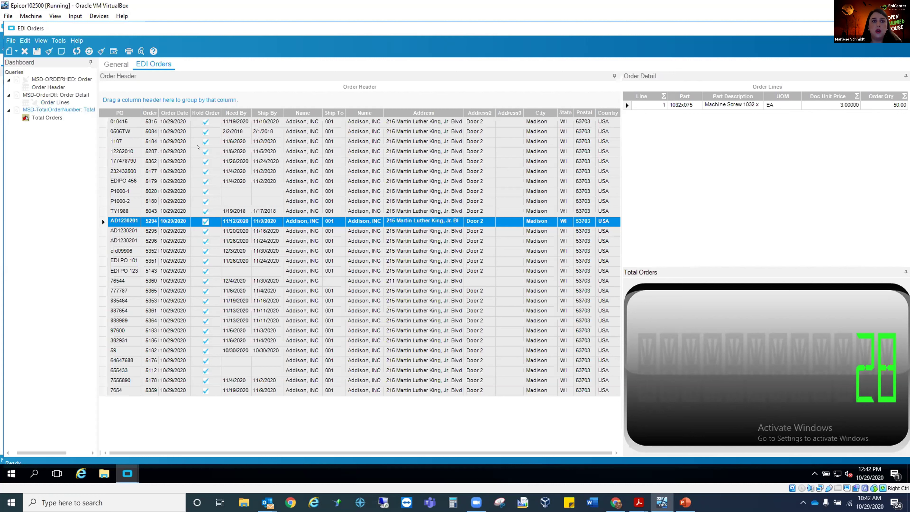
{"action": "right_click", "coordinate": [238, 115]}
{"action": "left_click", "coordinate": [255, 133]}
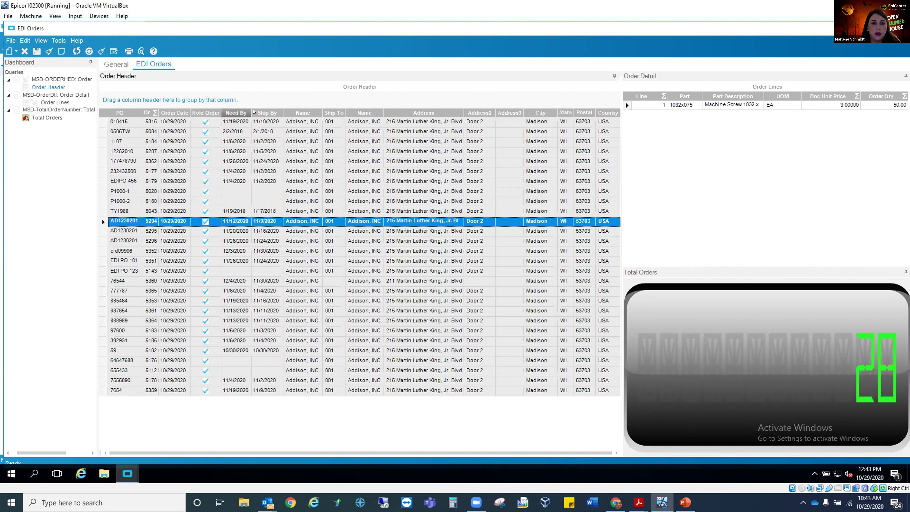
{"action": "left_click", "coordinate": [155, 113]}
{"action": "left_click", "coordinate": [155, 156]}
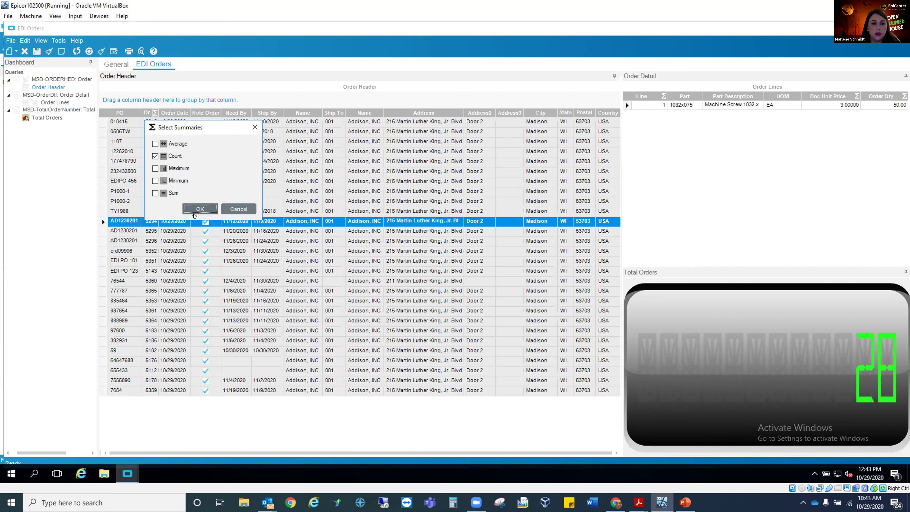
{"action": "left_click", "coordinate": [200, 209]}
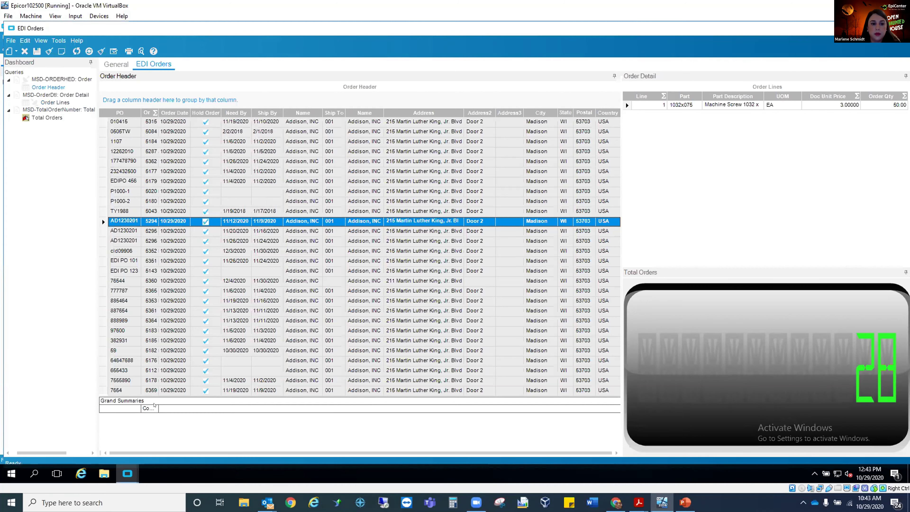
{"action": "left_click_drag", "start_coordinate": [159, 112], "coordinate": [188, 107]}
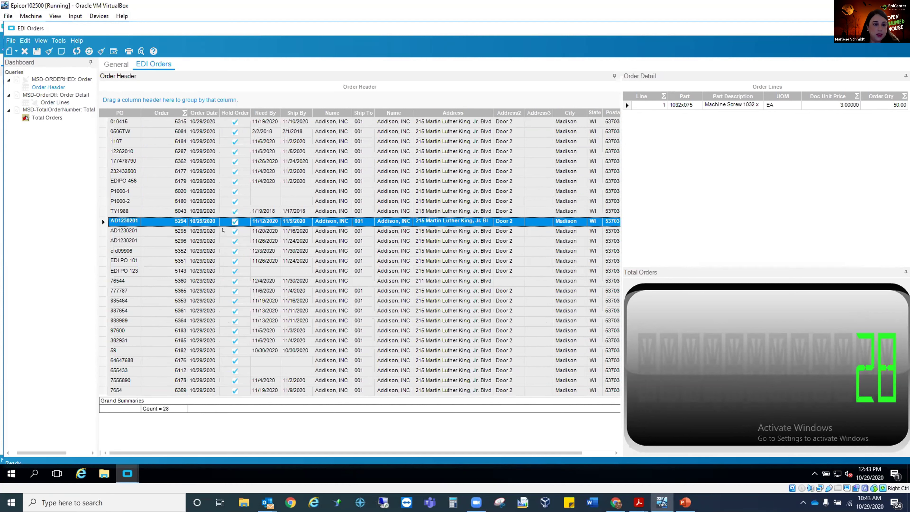
{"action": "mouse_move", "coordinate": [182, 114]}
{"action": "left_mouse_down"}
{"action": "mouse_move", "coordinate": [181, 105]}
{"action": "mouse_move", "coordinate": [166, 113]}
{"action": "left_mouse_up"}
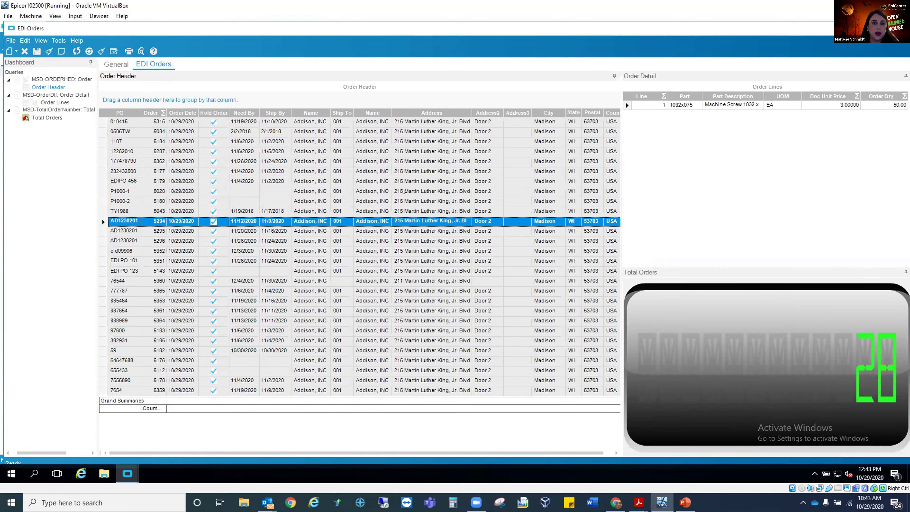
Check the lines of two more orders, and launch the dashboard as a test application from Deploy Dashboard.
{"action": "left_click", "coordinate": [102, 231]}
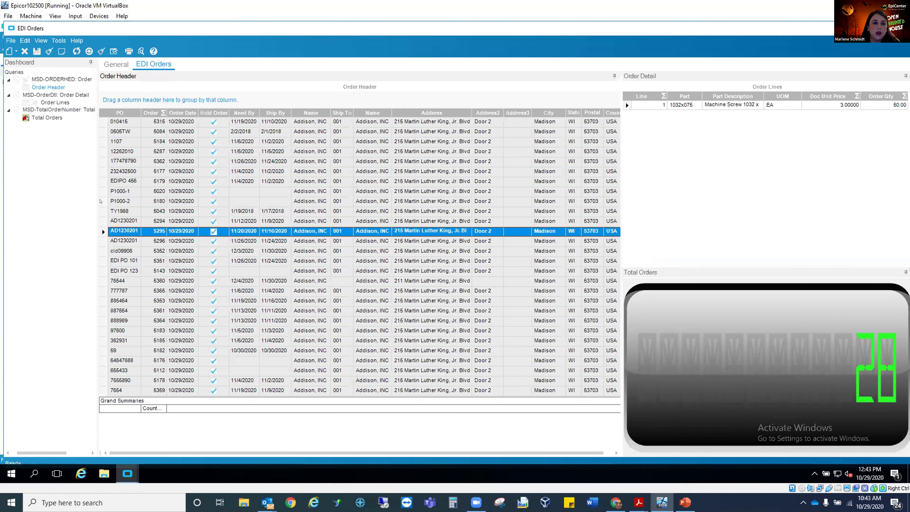
{"action": "left_click", "coordinate": [102, 147]}
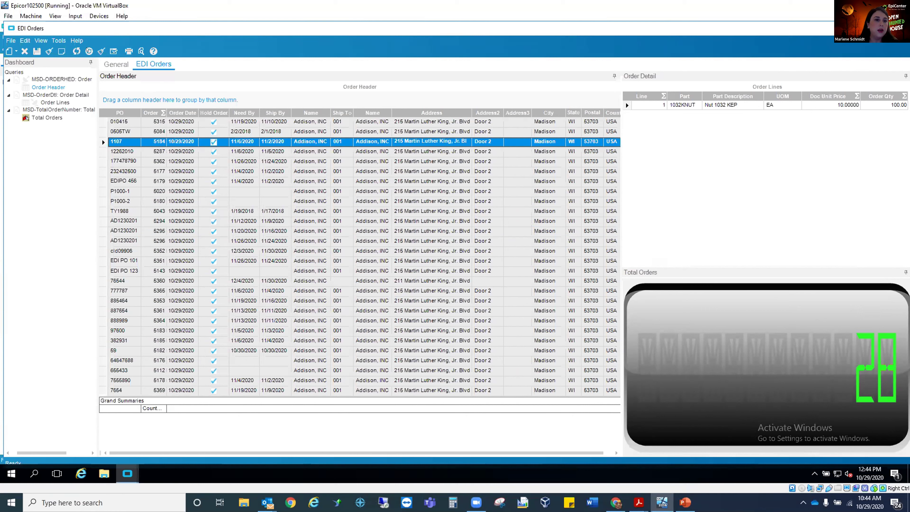
{"action": "left_click", "coordinate": [63, 41]}
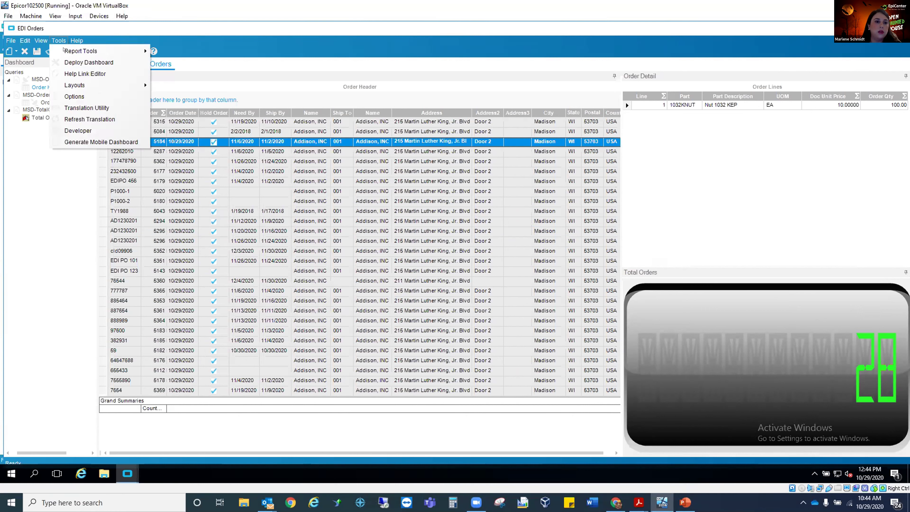
{"action": "left_click", "coordinate": [71, 60]}
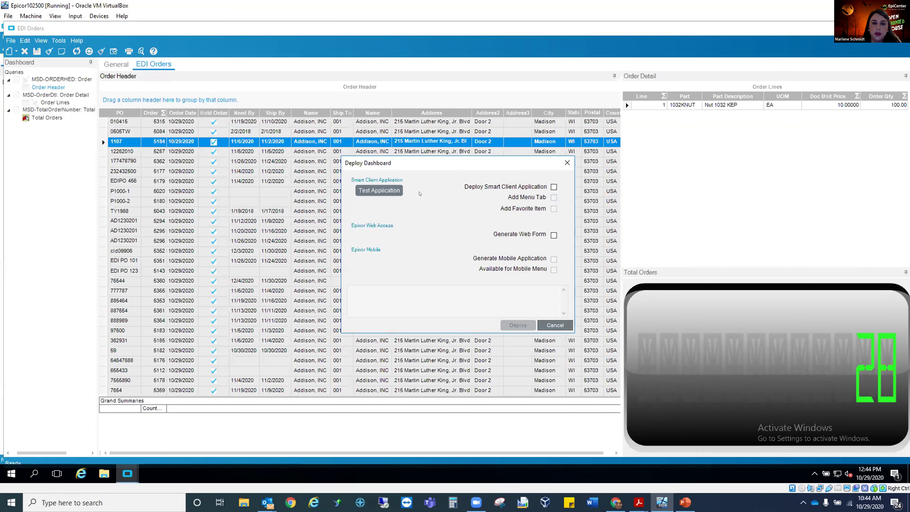
{"action": "left_click", "coordinate": [376, 191]}
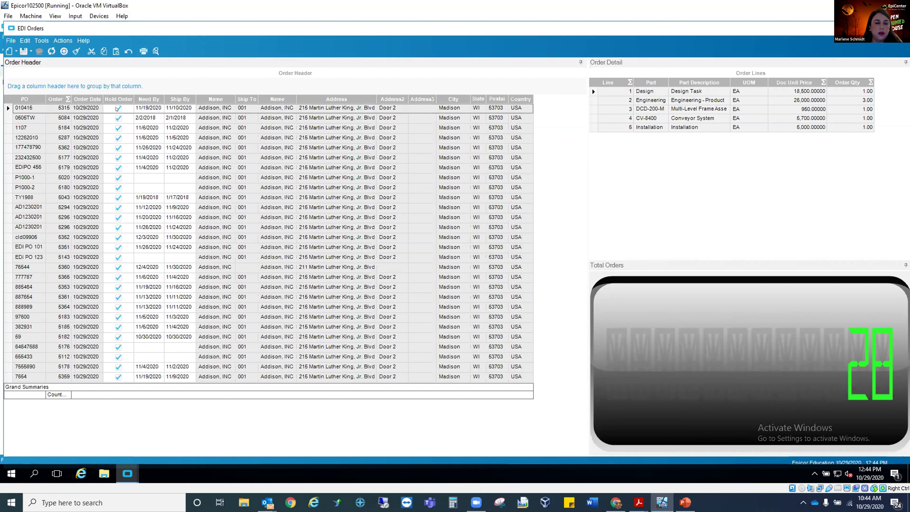
Clear the Hold Order flag on the first order and save, and set the flag again and save.
{"action": "left_click", "coordinate": [4, 109]}
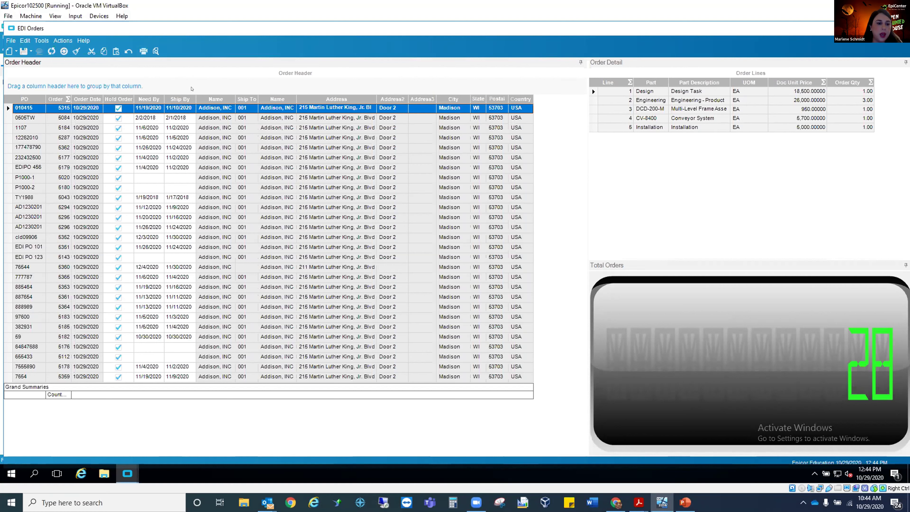
{"action": "left_click", "coordinate": [118, 108]}
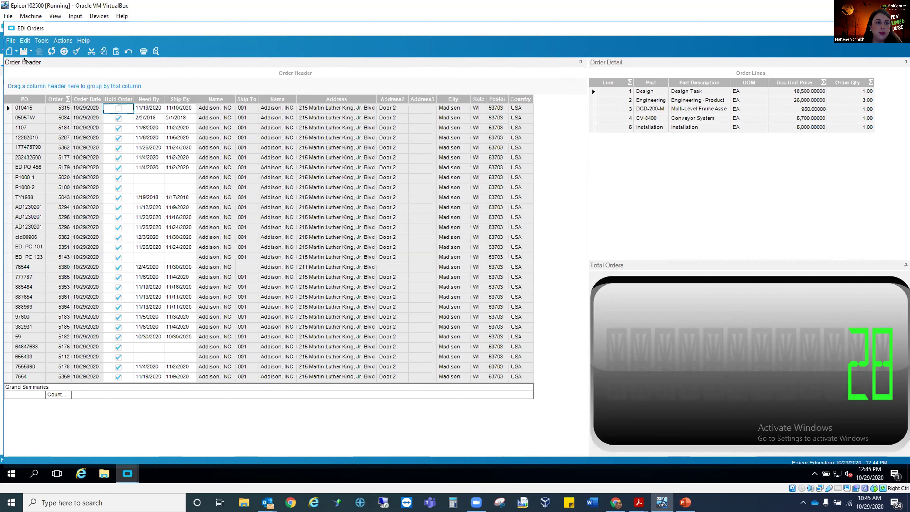
{"action": "left_click", "coordinate": [23, 52]}
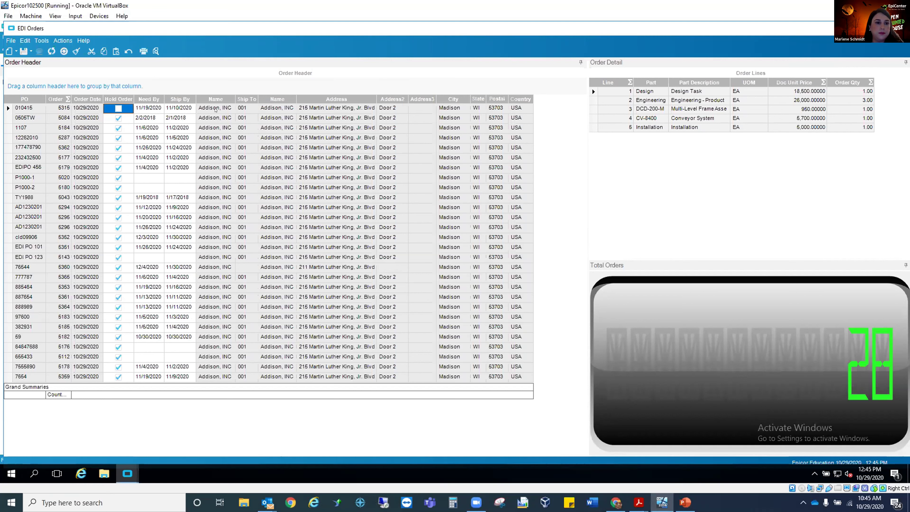
{"action": "left_click", "coordinate": [118, 107]}
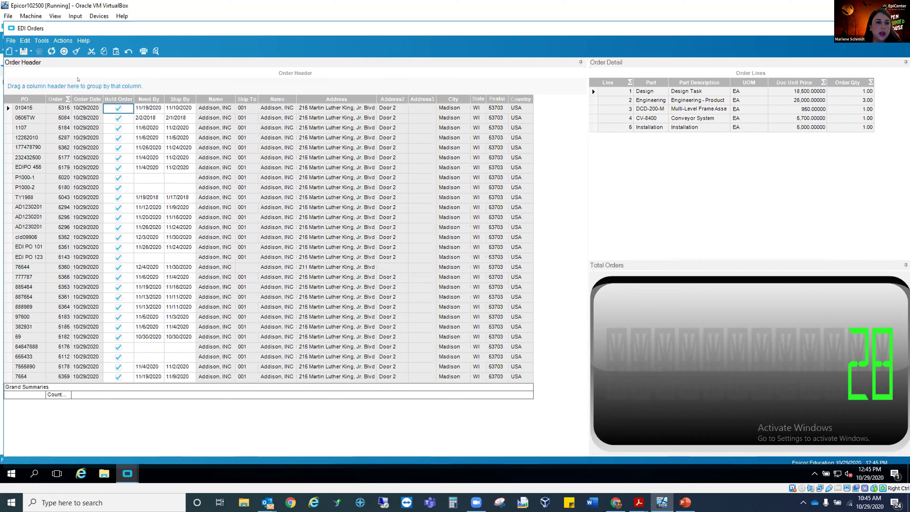
{"action": "left_click", "coordinate": [24, 53]}
On the first order's line 2 (Engineering), set the Doc Unit Price to 270,000.00 and the Order Qty to 1, and save.
{"action": "left_click", "coordinate": [594, 93]}
{"action": "left_click", "coordinate": [593, 101]}
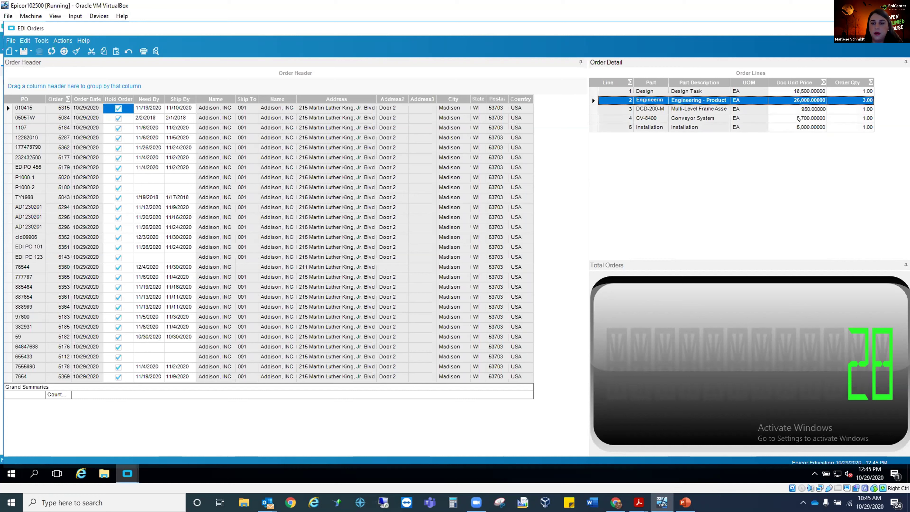
{"action": "left_click", "coordinate": [791, 100]}
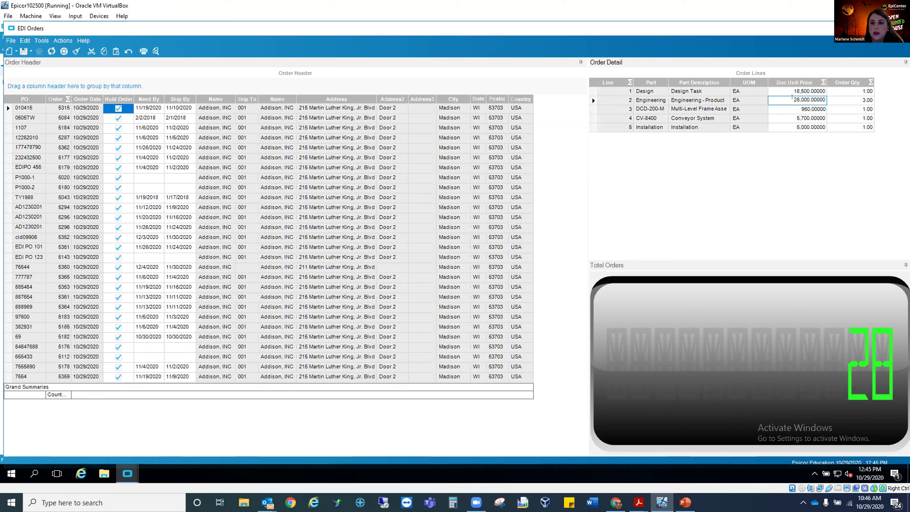
{"action": "left_click_drag", "start_coordinate": [793, 100], "coordinate": [827, 101]}
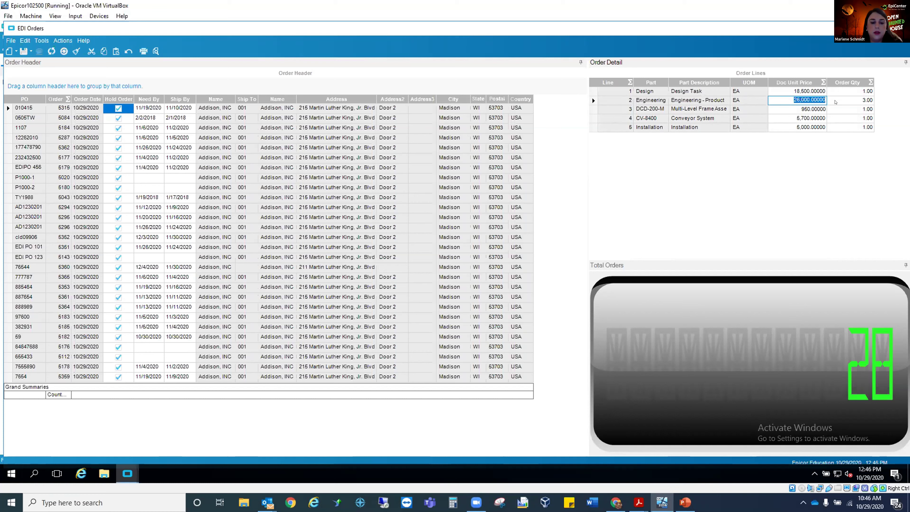
{"action": "type", "text": "270,000."}
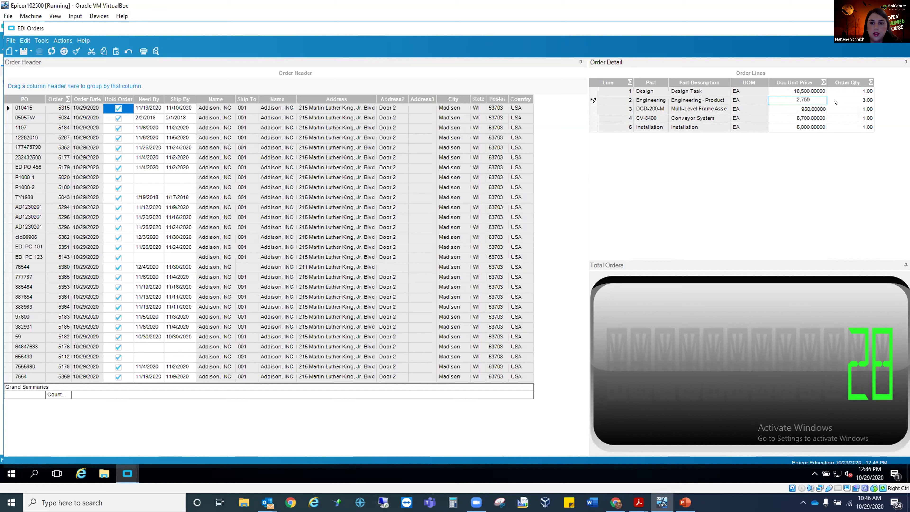
{"action": "type", "text": "00"}
{"action": "key", "text": "Tab"}
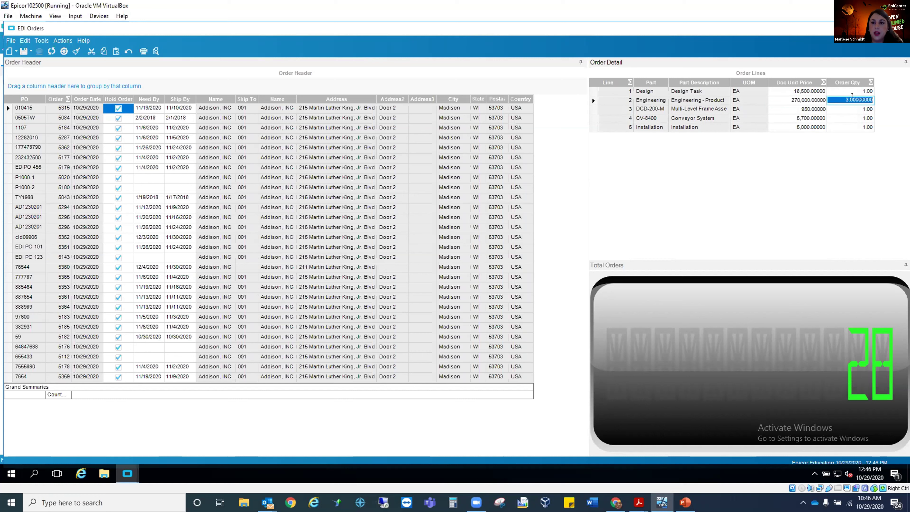
{"action": "type", "text": "1"}
{"action": "key", "text": "Tab"}
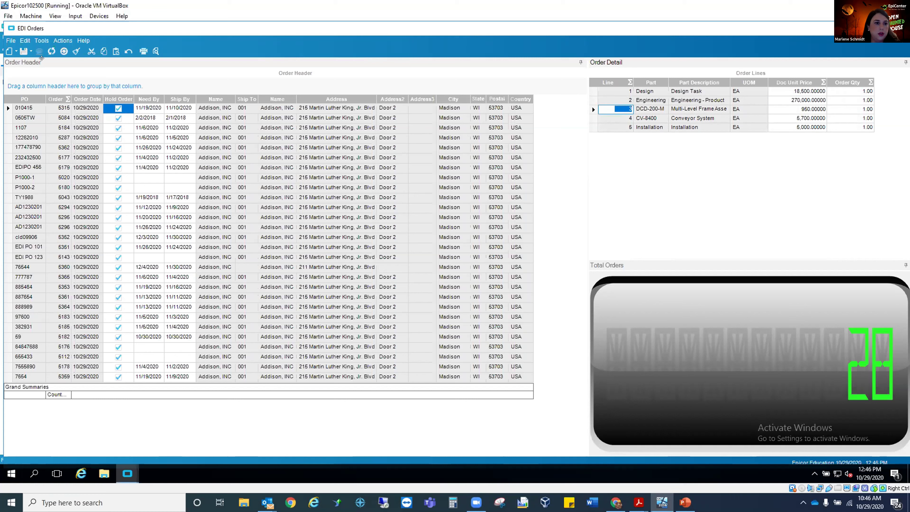
{"action": "left_click", "coordinate": [25, 54]}
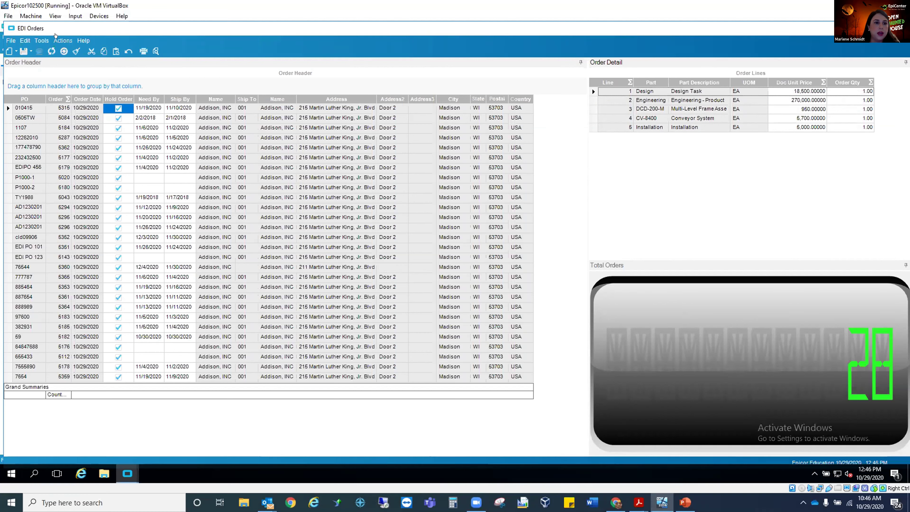
{"action": "left_click", "coordinate": [63, 40]}
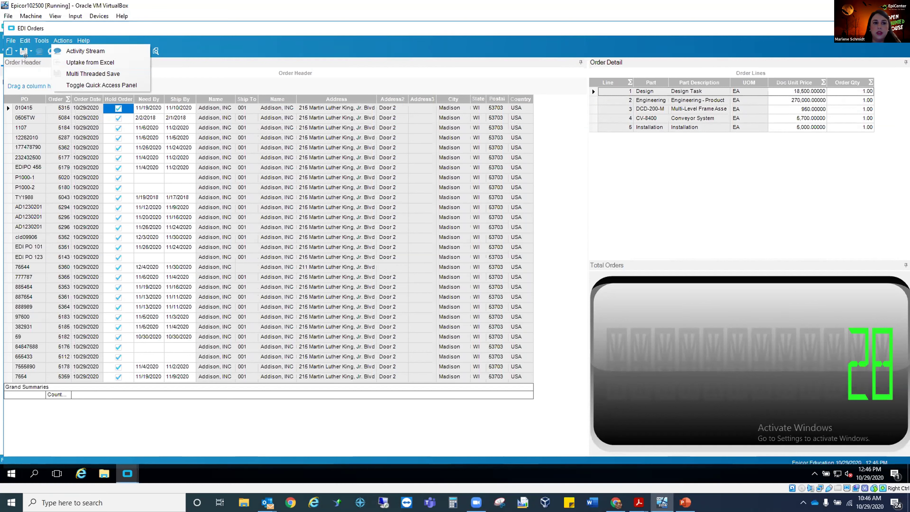
{"action": "left_click", "coordinate": [32, 78]}
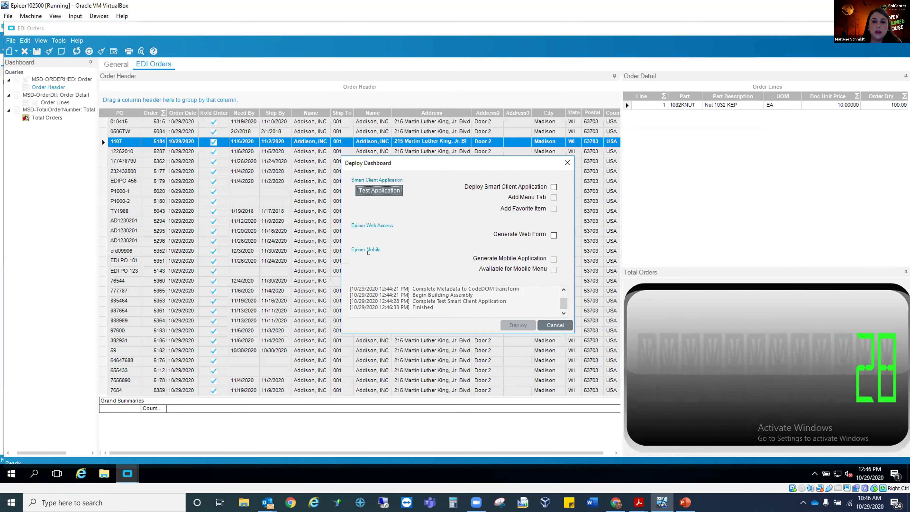
Deploy the dashboard as a Smart Client Application with Add Menu Tab and Add Favorite Item enabled, and close the dashboard designer.
{"action": "left_click", "coordinate": [554, 187]}
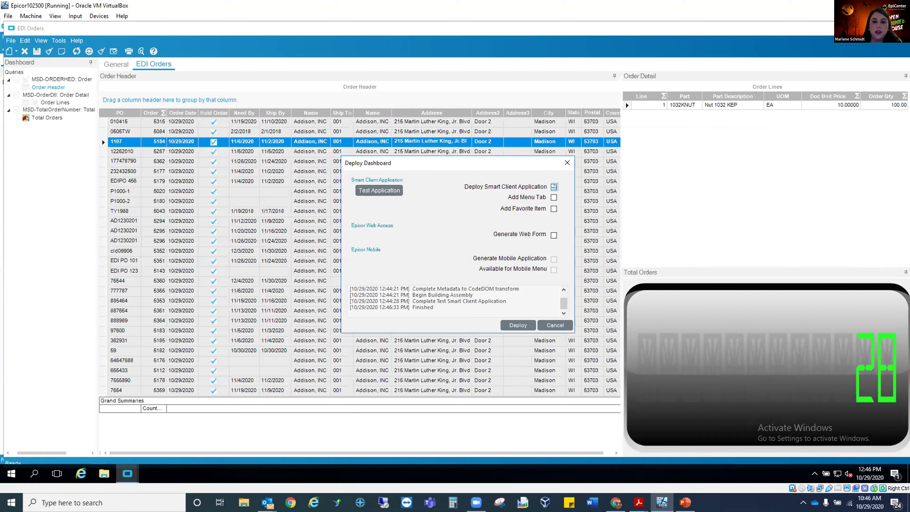
{"action": "left_click", "coordinate": [554, 198]}
{"action": "left_click", "coordinate": [554, 209]}
{"action": "left_click", "coordinate": [516, 324]}
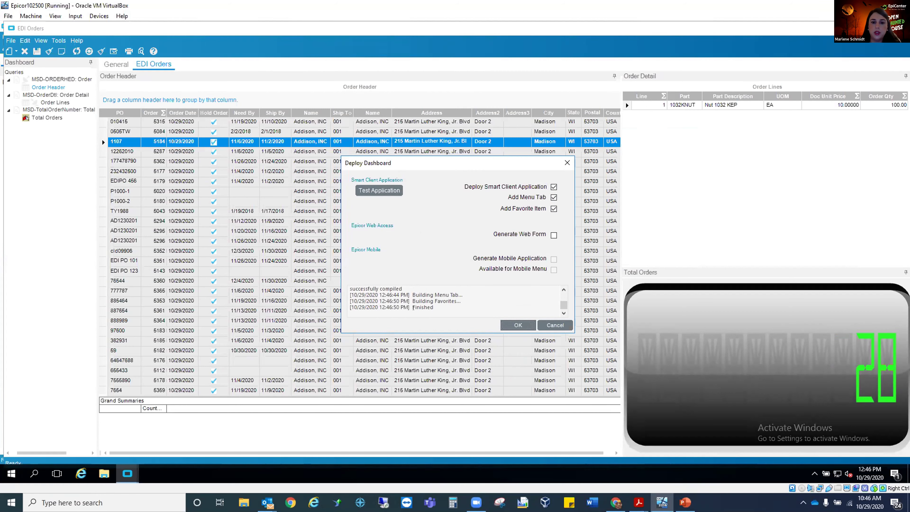
{"action": "left_click", "coordinate": [513, 329]}
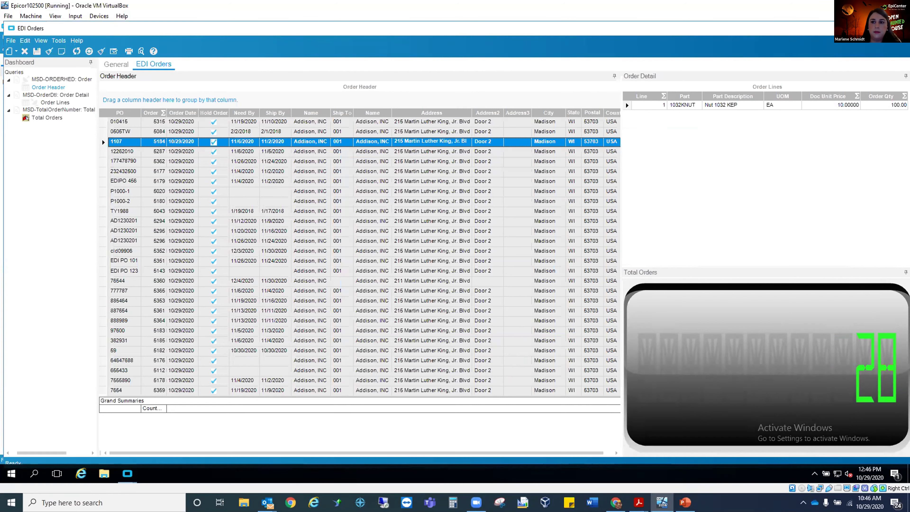
{"action": "left_click", "coordinate": [901, 29]}
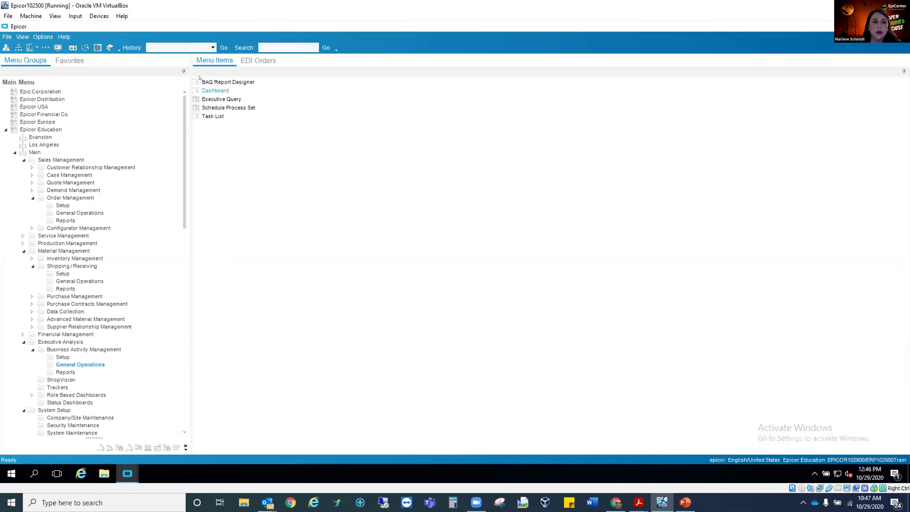
Check the deployed EDI Orders dashboard under the Dashboard Assemblies favorites, open its main menu tab and refresh all its data.
{"action": "left_click", "coordinate": [67, 59]}
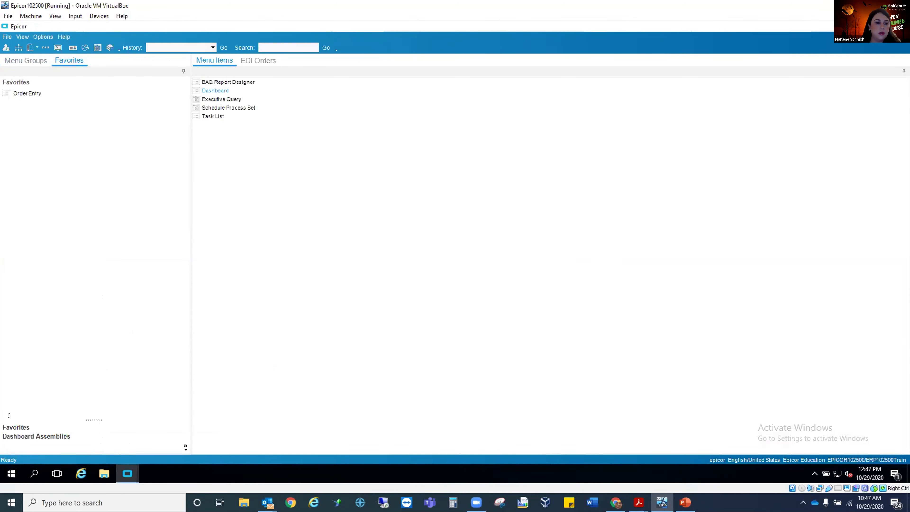
{"action": "left_click", "coordinate": [83, 437]}
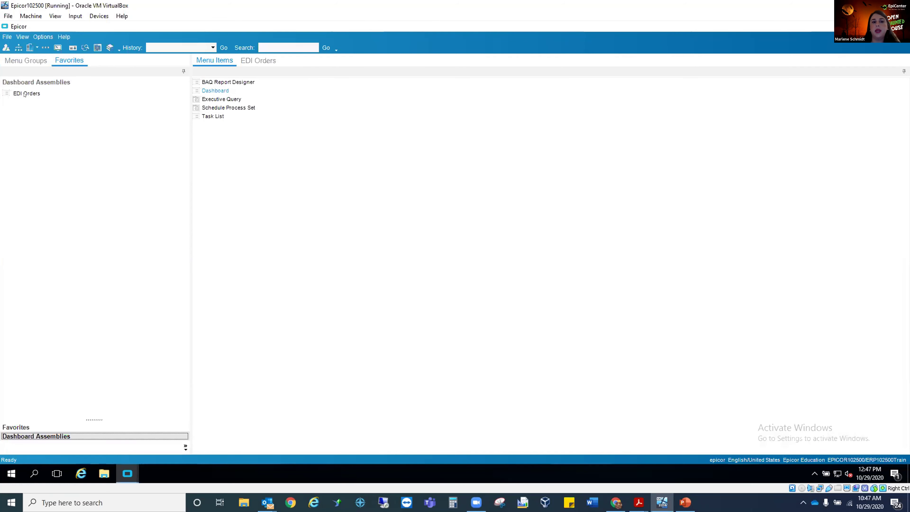
{"action": "left_click", "coordinate": [253, 63]}
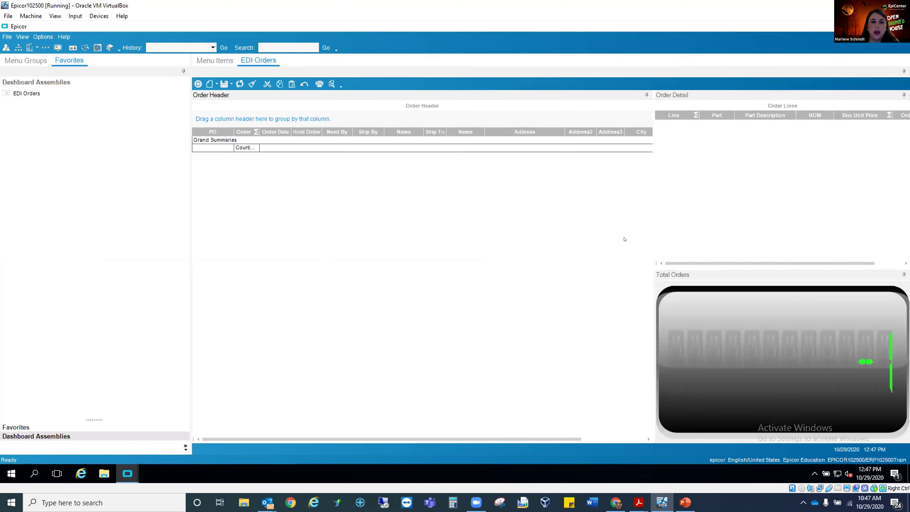
{"action": "left_click", "coordinate": [198, 84]}
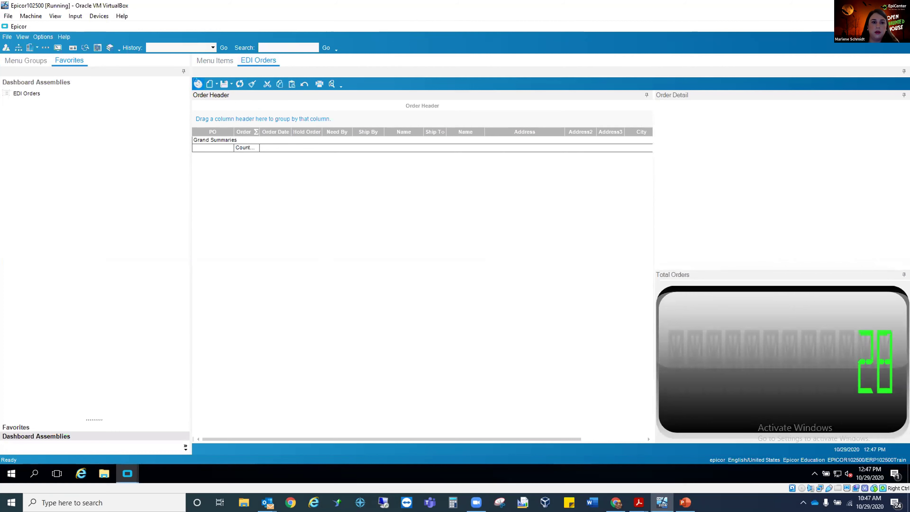